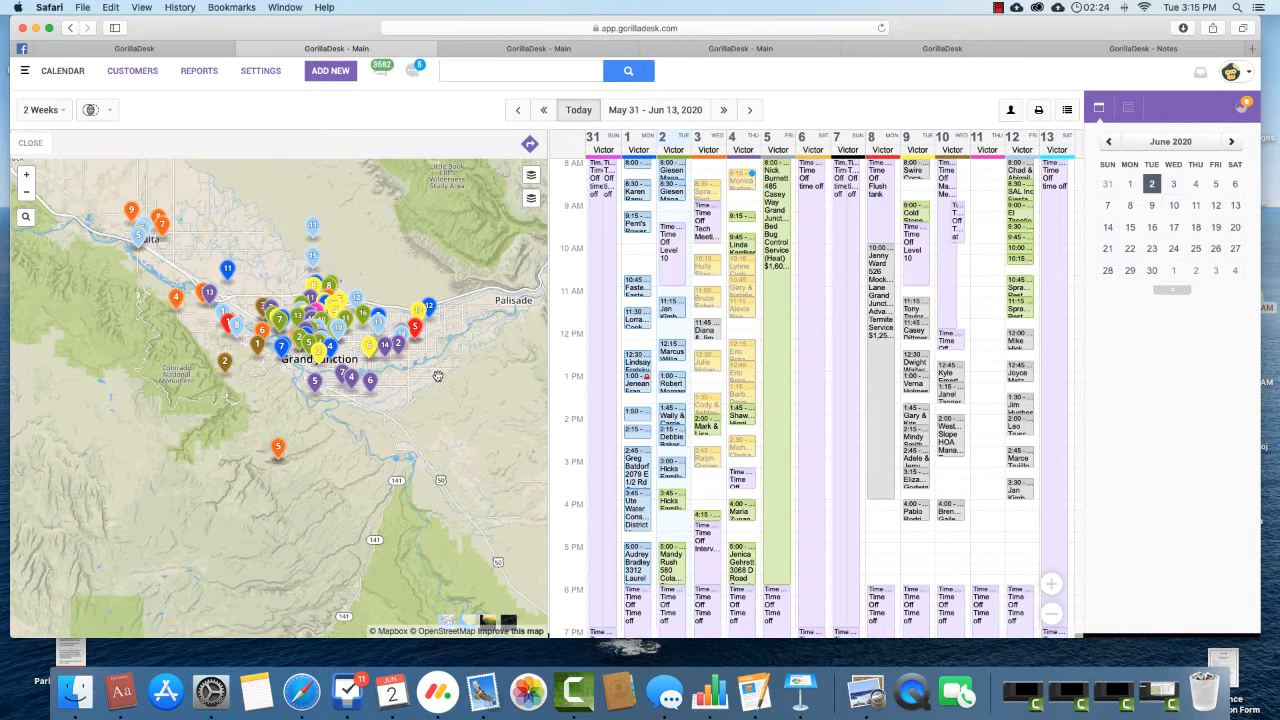
- Examine the scheduled jobs on the map around eastern Grand Junction, checking the stop details, and decline the incoming call
{"action": "left_click_drag", "start_coordinate": [438, 376], "coordinate": [372, 396]}
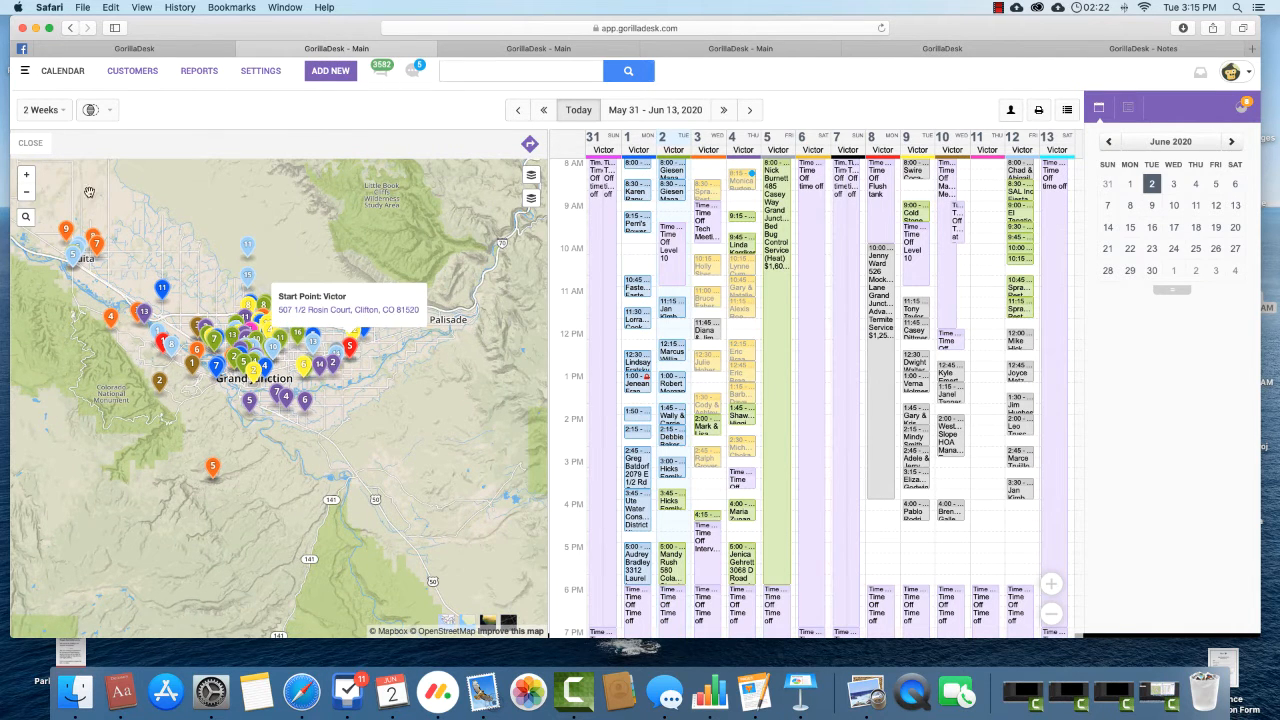
{"action": "left_click", "coordinate": [26, 176]}
{"action": "left_click", "coordinate": [26, 176]}
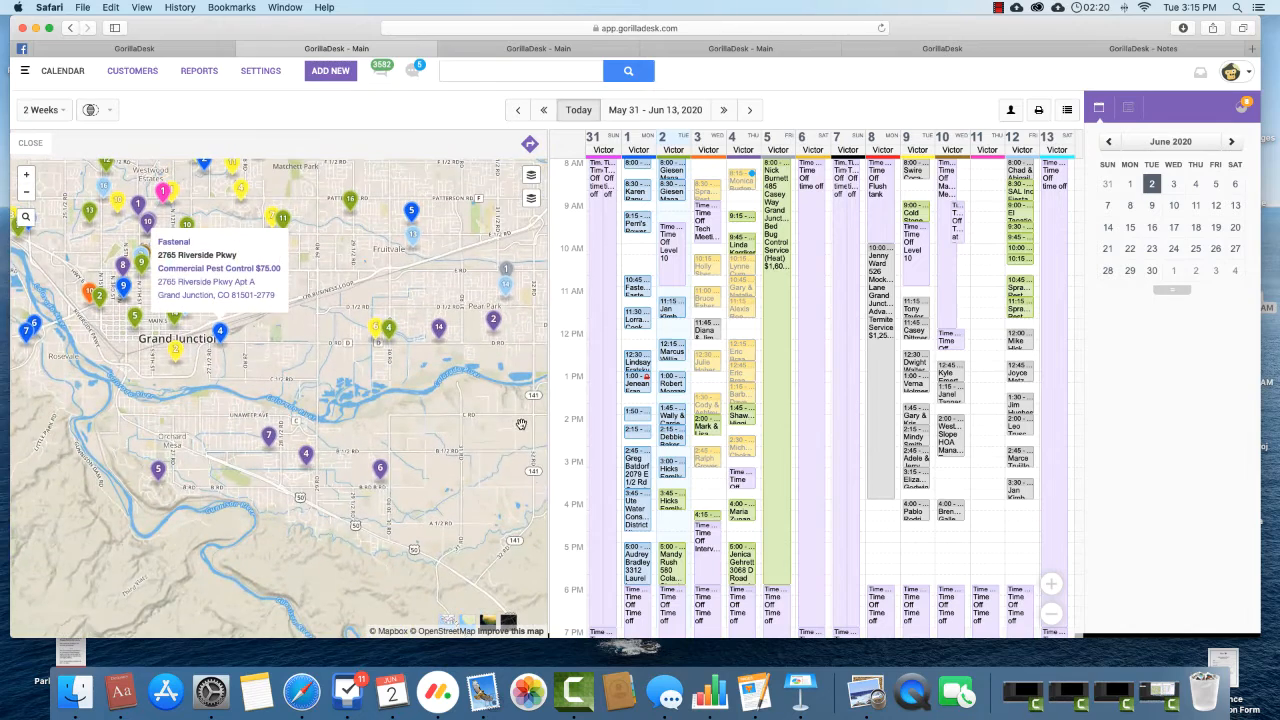
{"action": "left_click_drag", "start_coordinate": [492, 422], "coordinate": [382, 487]}
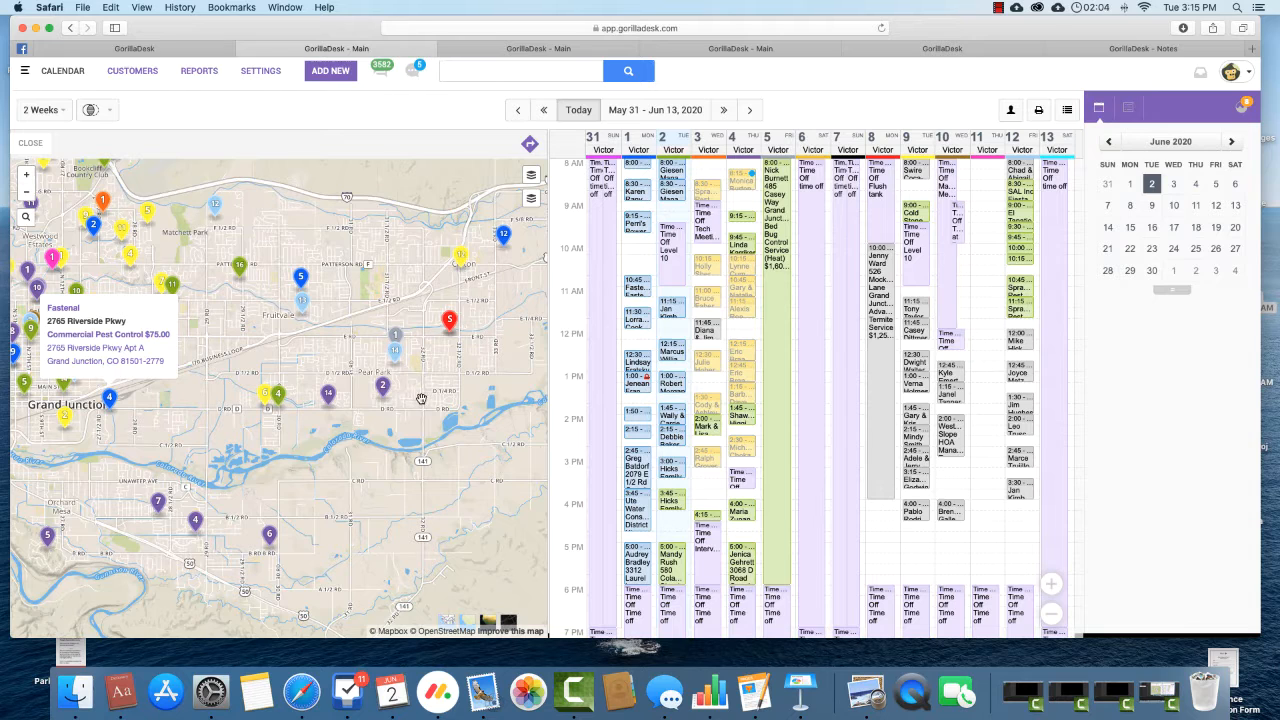
{"action": "left_click", "coordinate": [382, 387]}
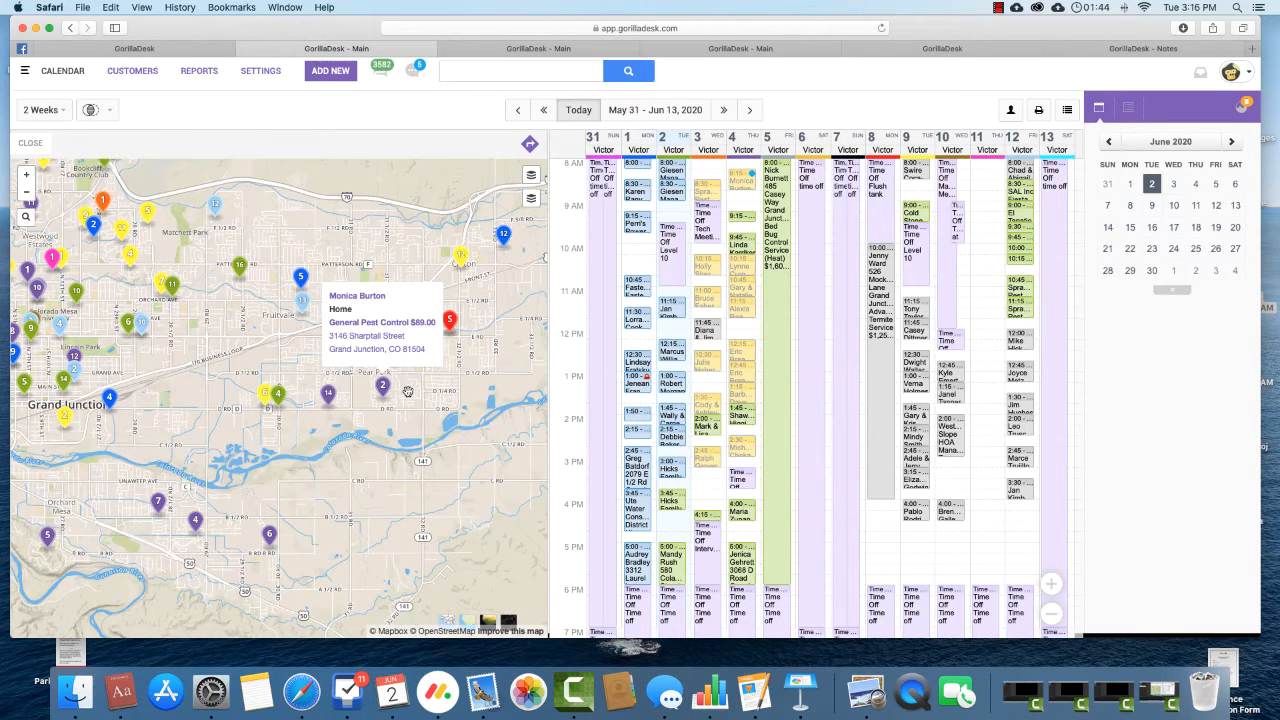
{"action": "left_click", "coordinate": [410, 399]}
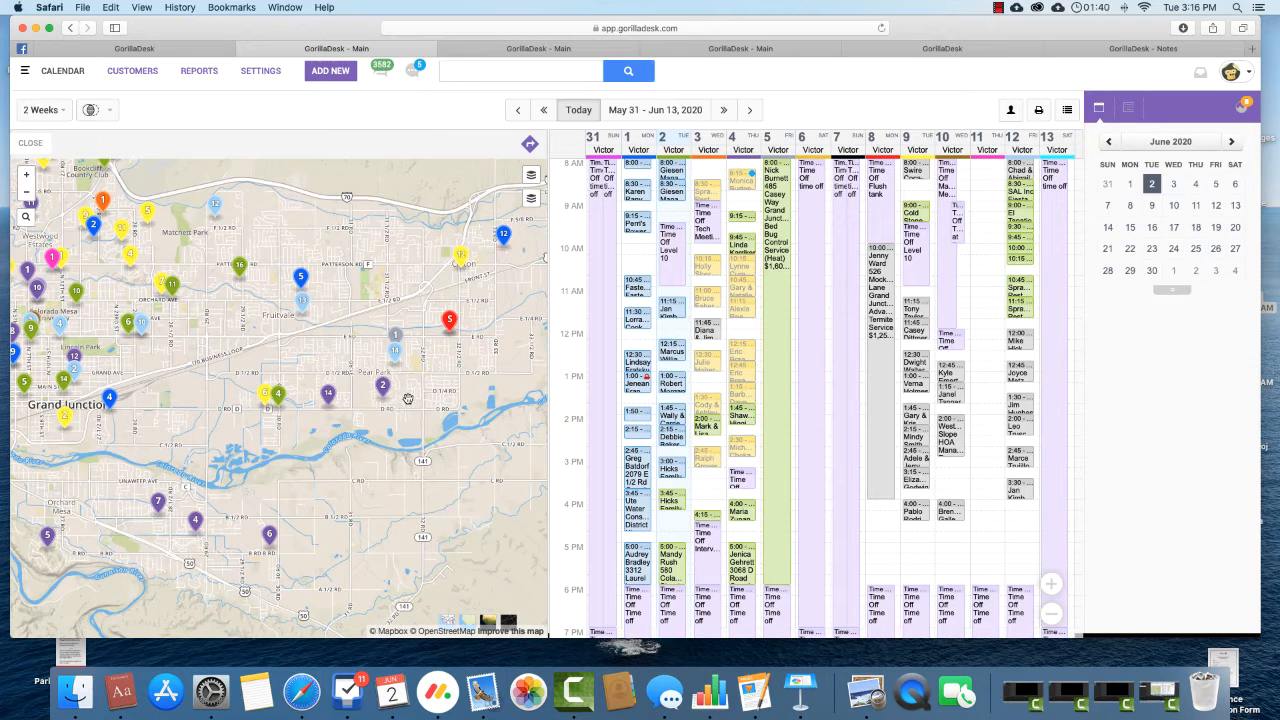
{"action": "left_click", "coordinate": [391, 408]}
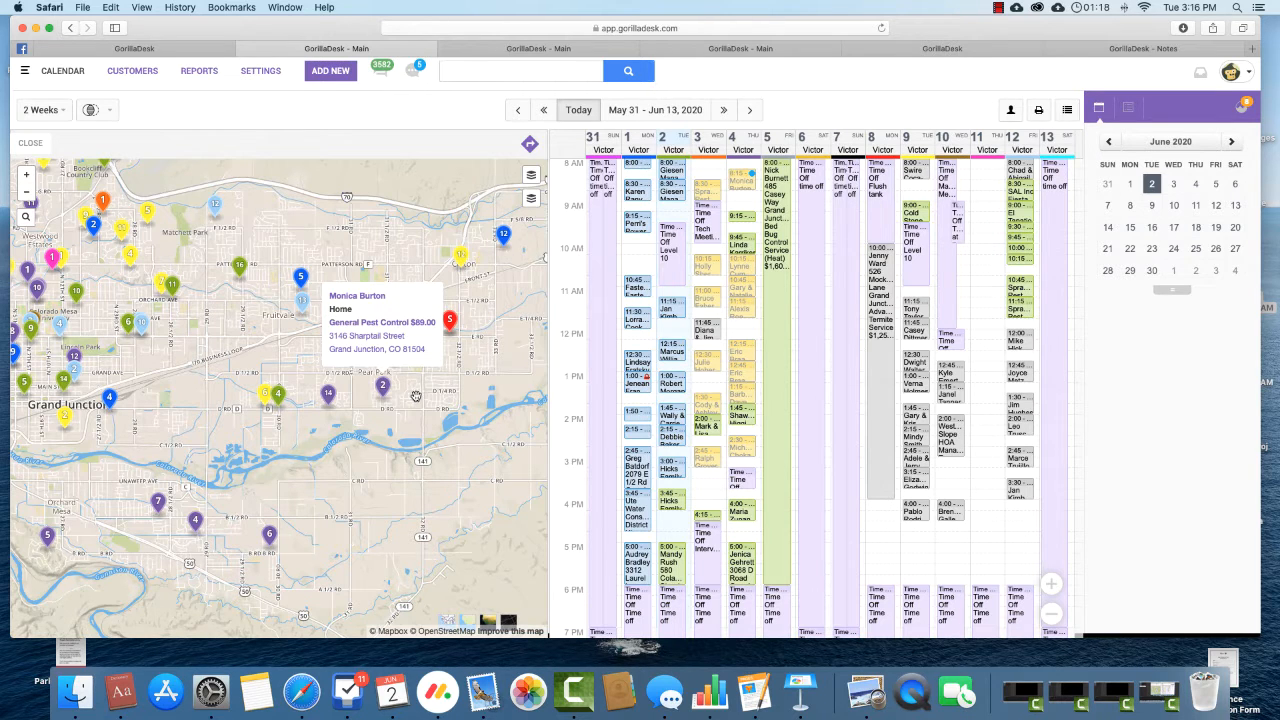
{"action": "left_click", "coordinate": [416, 396]}
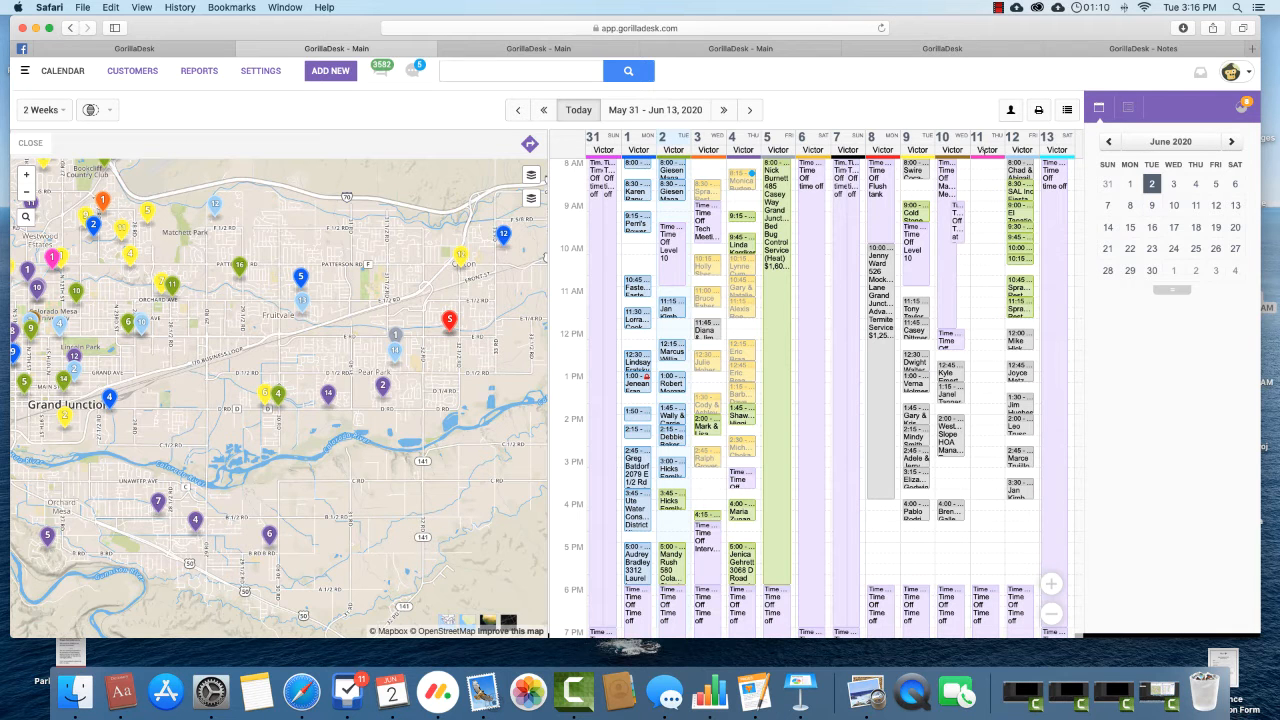
{"action": "left_click", "coordinate": [501, 240]}
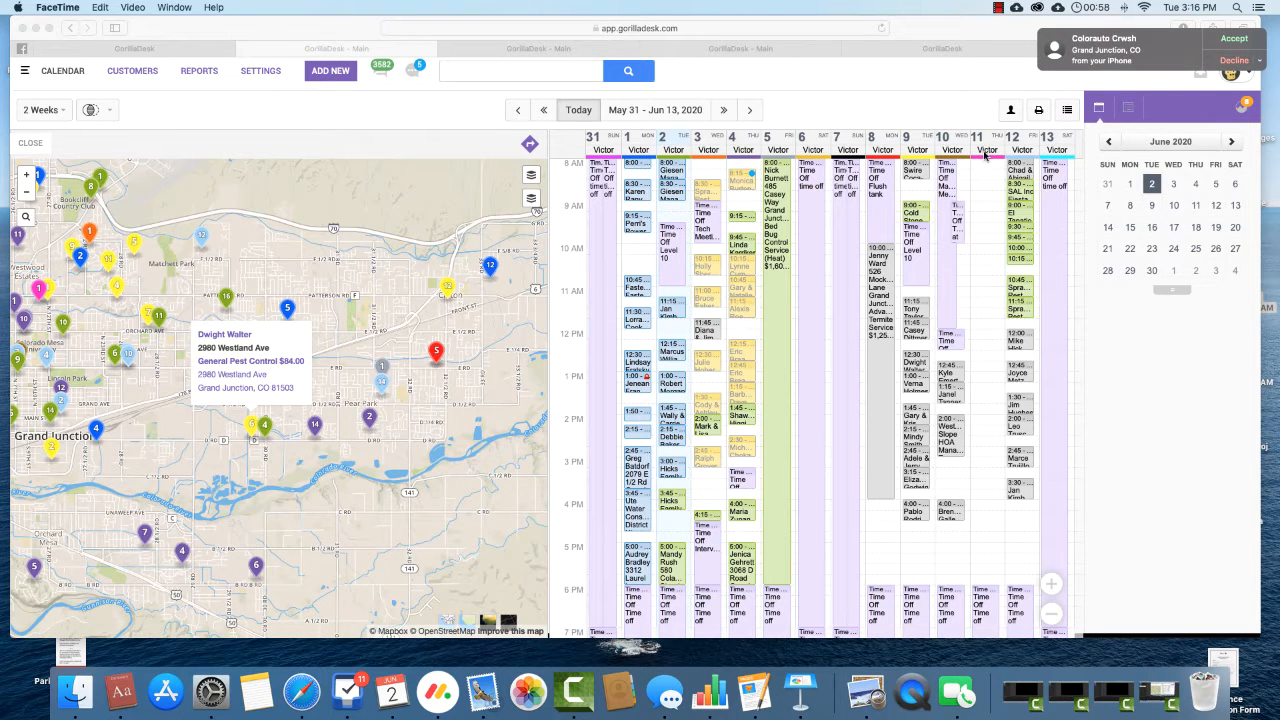
{"action": "left_click", "coordinate": [1235, 60]}
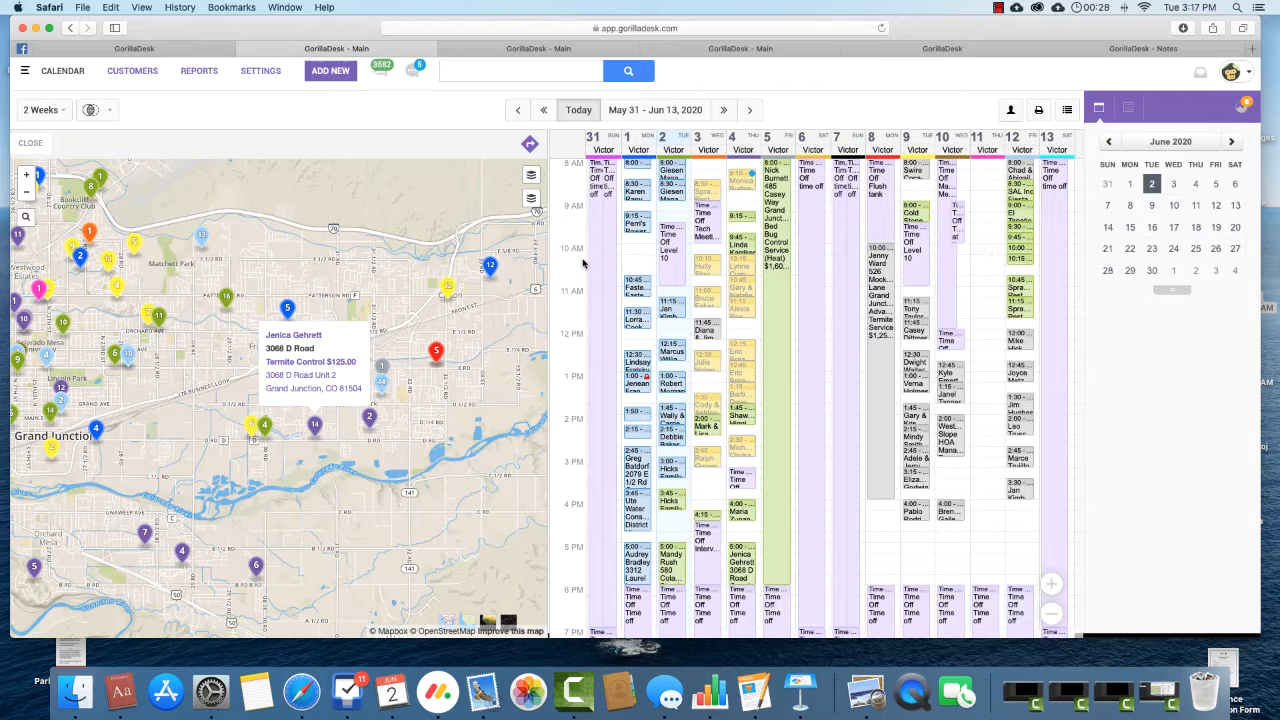
- Start a new job in the 10 AM slot on Thursday, June 11, and open the form for a new customer
{"action": "left_click", "coordinate": [985, 249]}
{"action": "double_click", "coordinate": [987, 252]}
{"action": "left_click", "coordinate": [988, 250]}
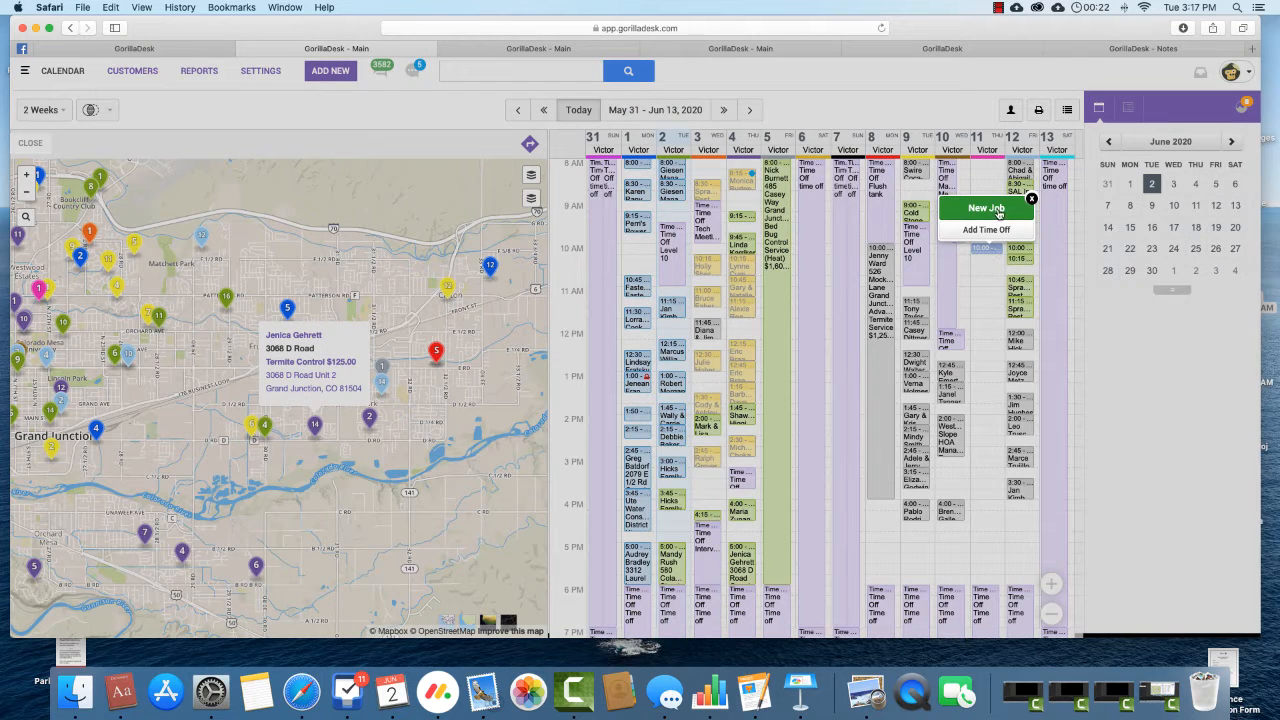
{"action": "left_click", "coordinate": [997, 210]}
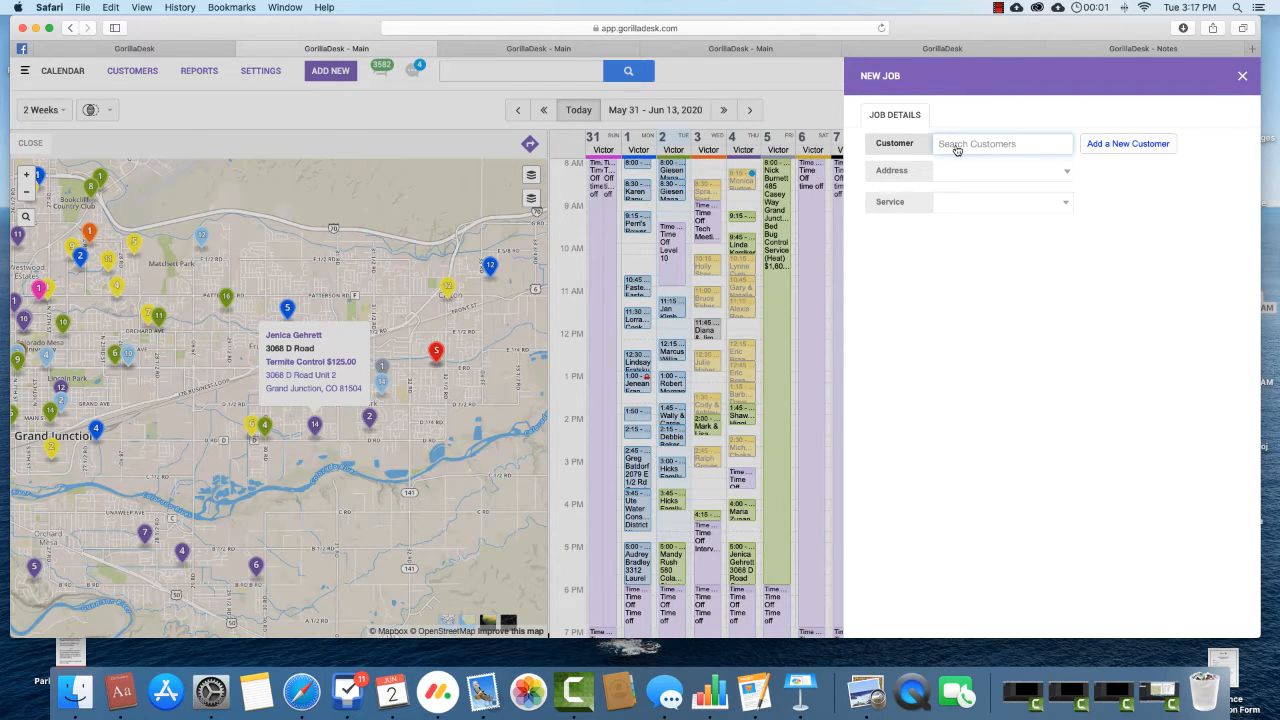
{"action": "left_click", "coordinate": [1130, 143]}
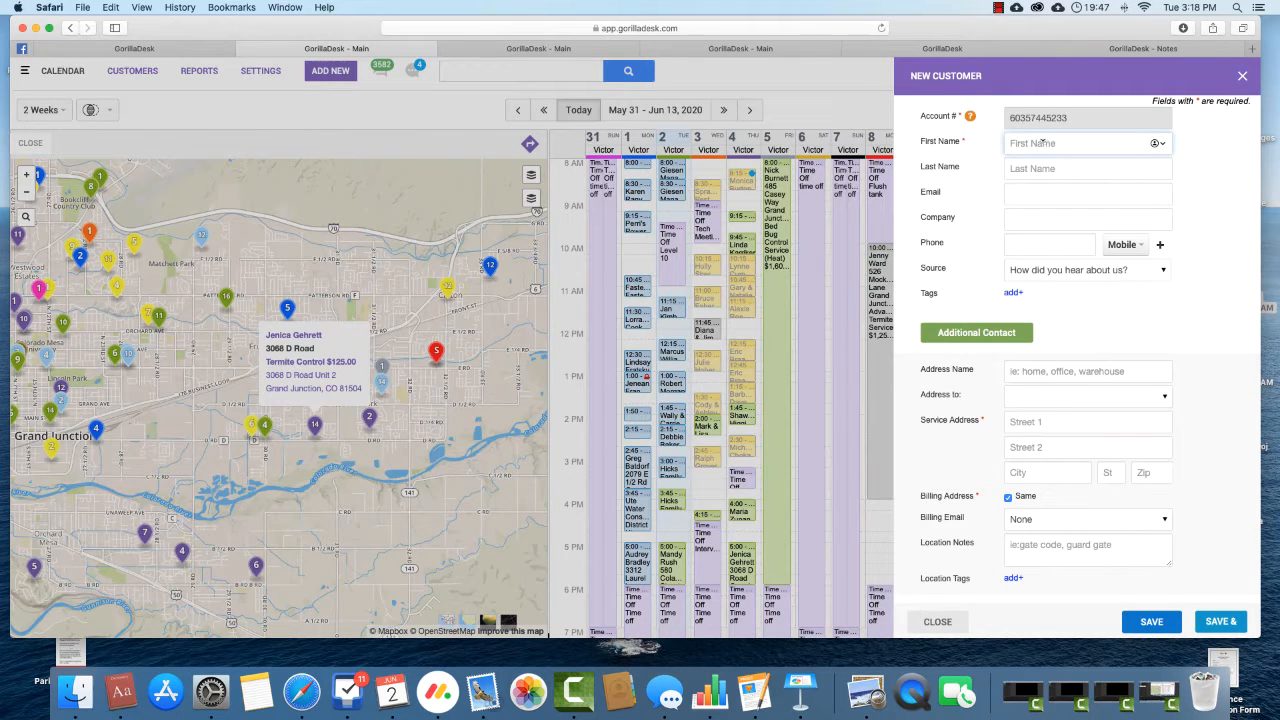
- Fill in the new customer's name, email, phone and service address, staying on the new record instead of the existing account
{"action": "type", "text": "Spencer"}
{"action": "key", "text": "Return"}
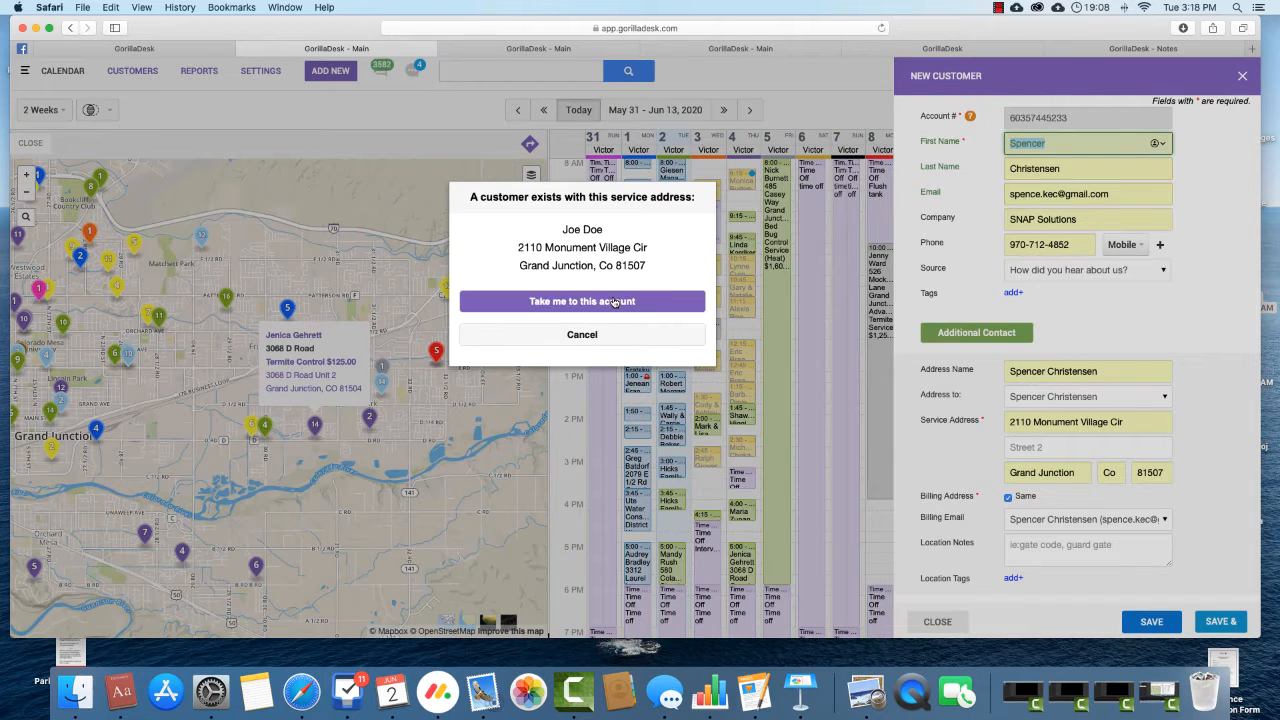
{"action": "left_click", "coordinate": [598, 334]}
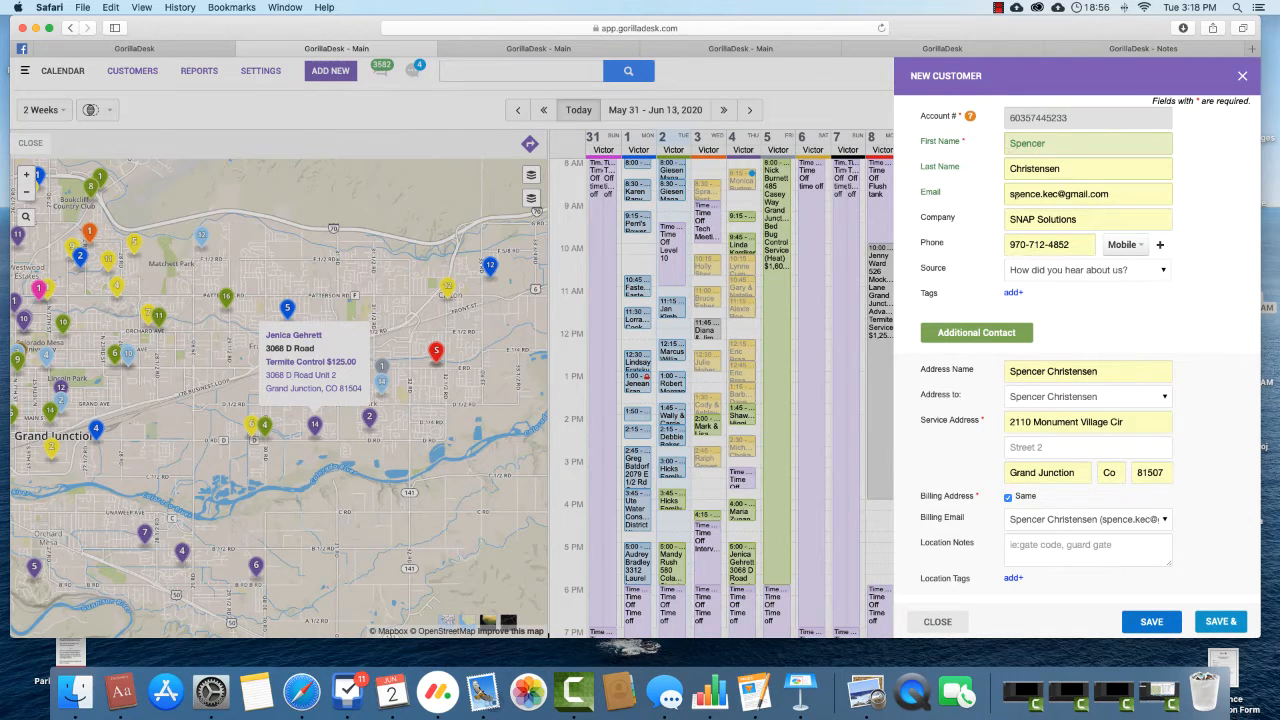
- Clear the customer's company name and view the available referral sources without choosing one
{"action": "triple_click", "coordinate": [1017, 214]}
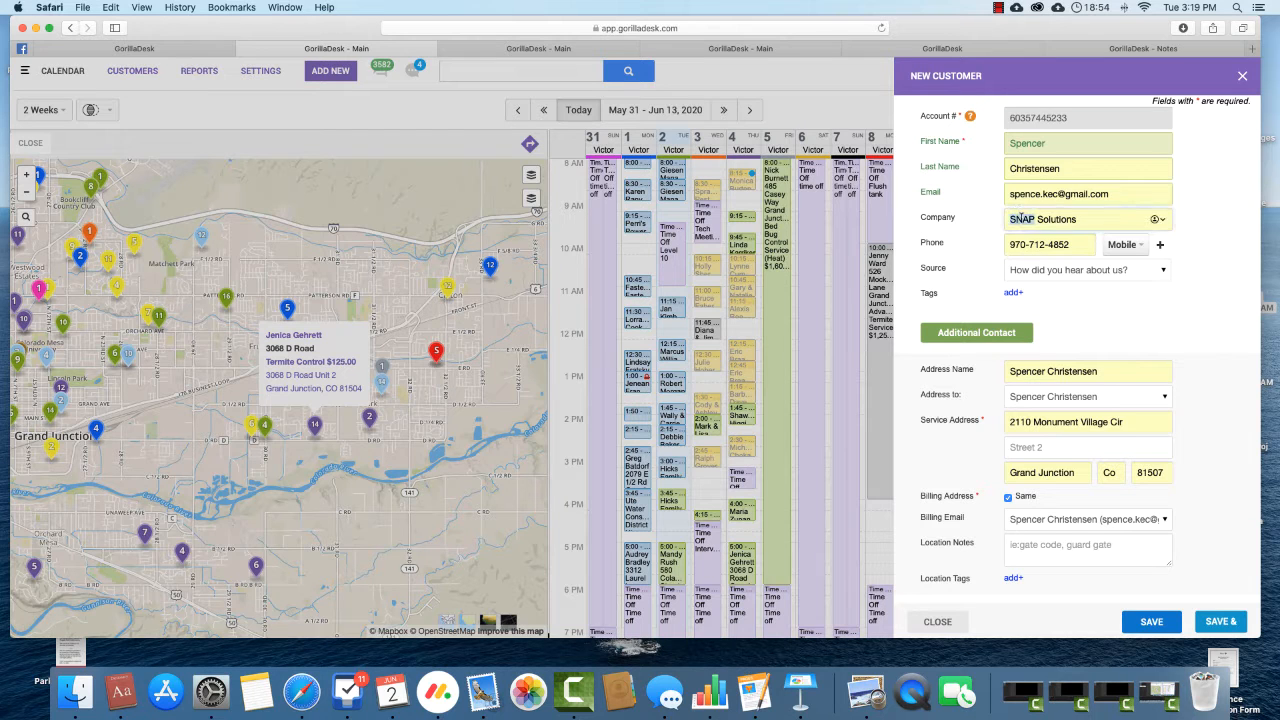
{"action": "key", "text": "BackSpace"}
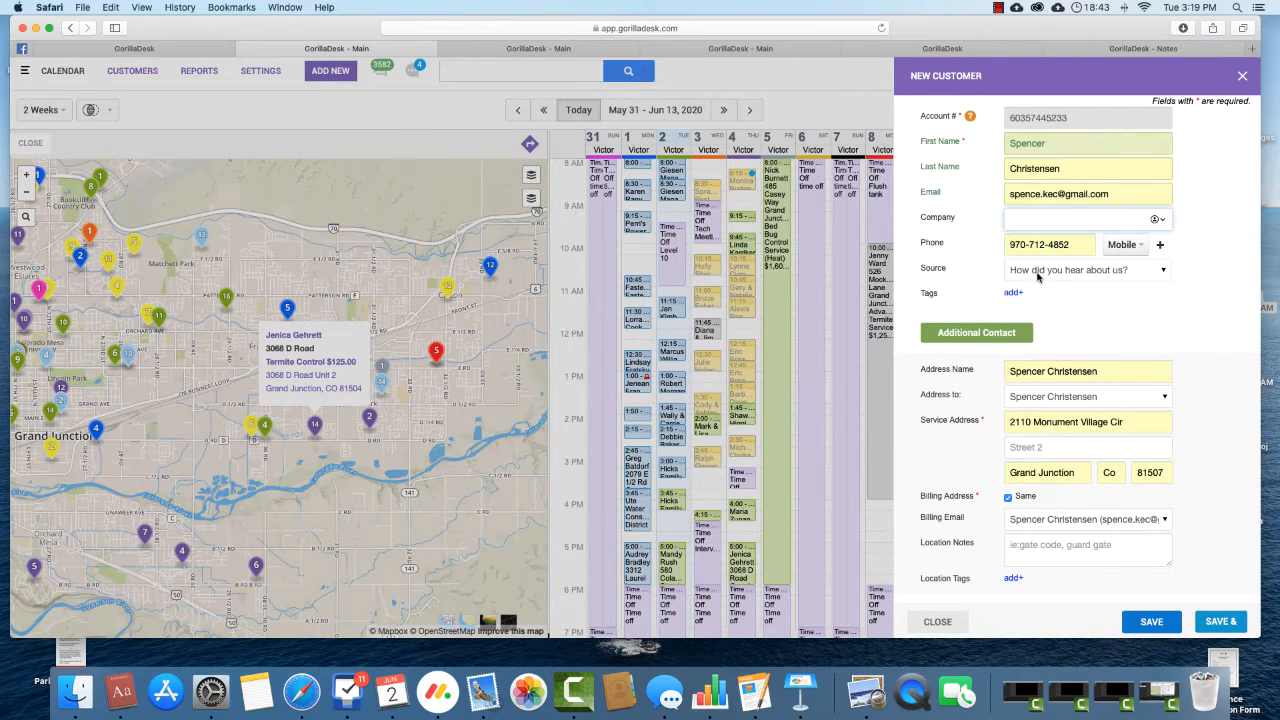
{"action": "left_click", "coordinate": [1060, 278]}
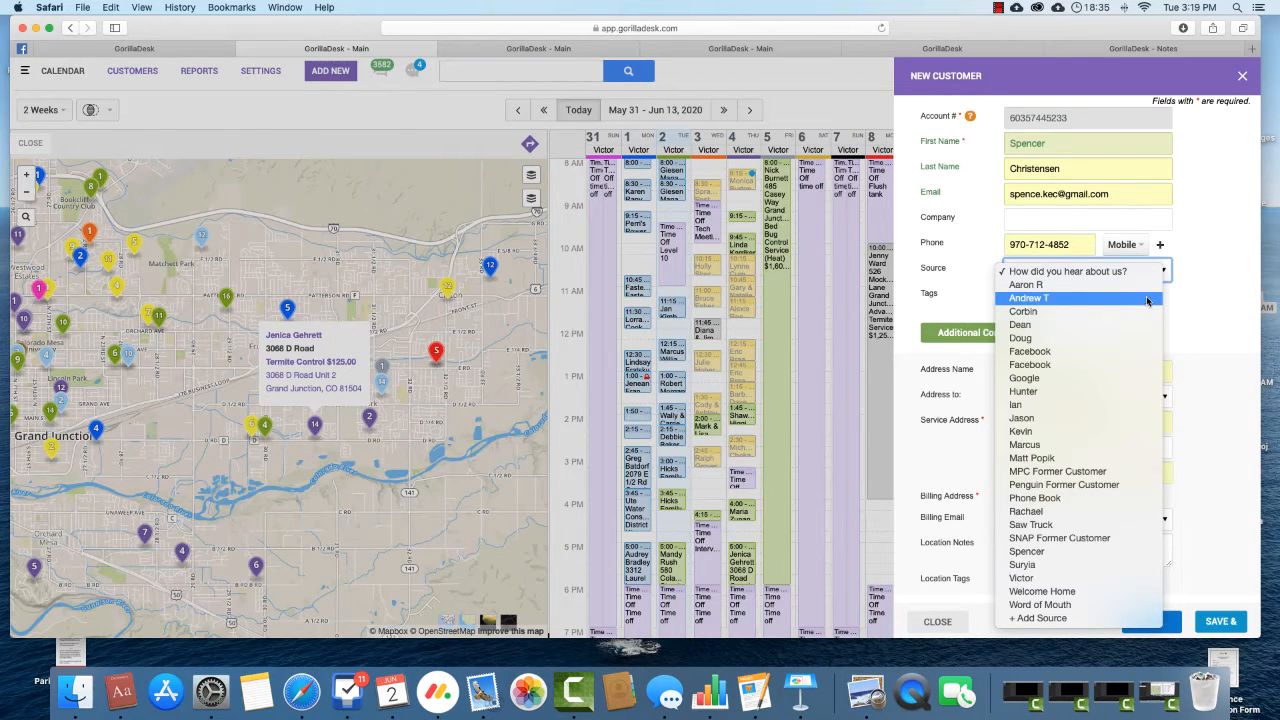
{"action": "left_click", "coordinate": [1185, 300]}
- Open the customer's messaging preferences and compare them with the desktop screenshot of the recommended settings
{"action": "scroll", "coordinate": [1040, 364], "scroll_direction": "down", "scroll_amount": 2}
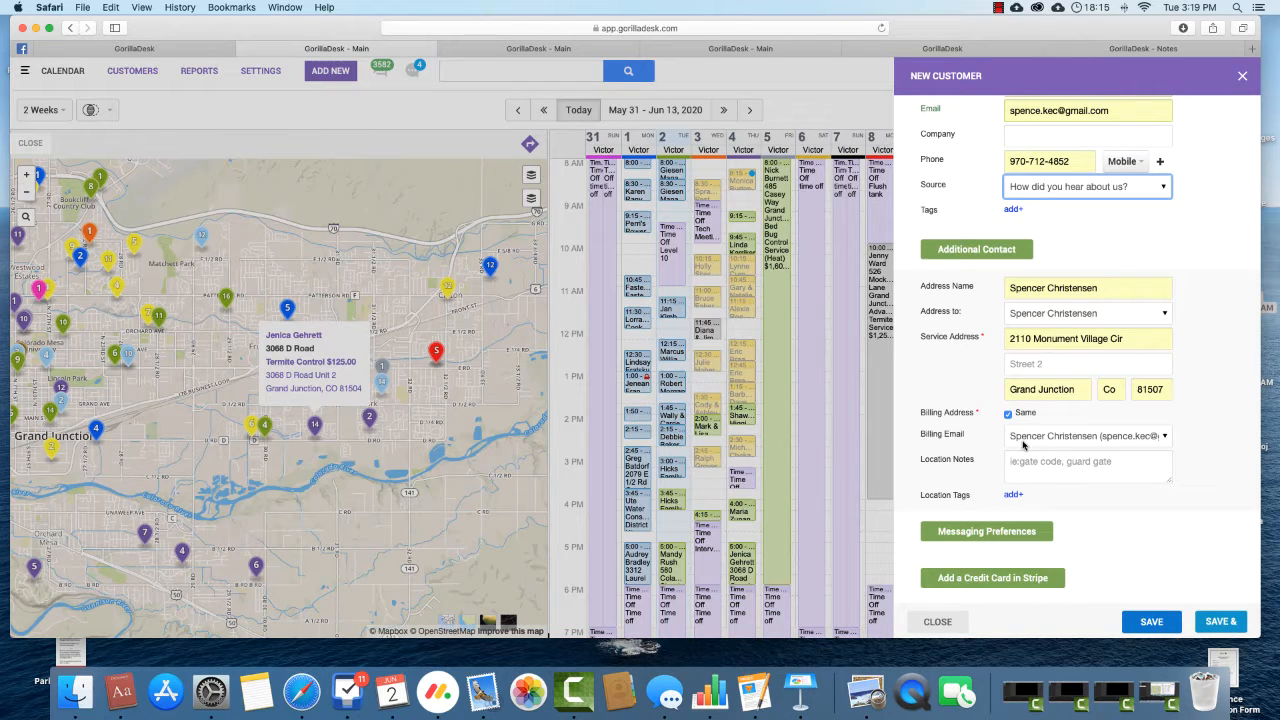
{"action": "left_click", "coordinate": [1001, 534]}
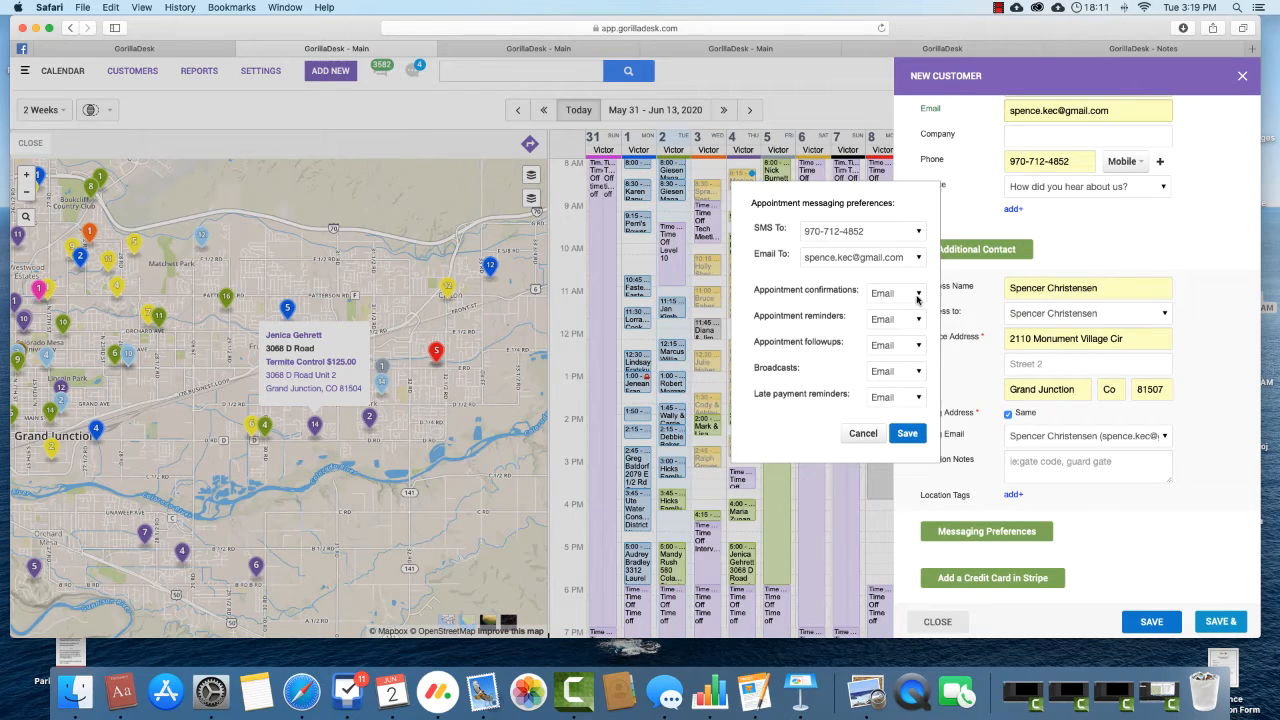
{"action": "key", "text": "F11"}
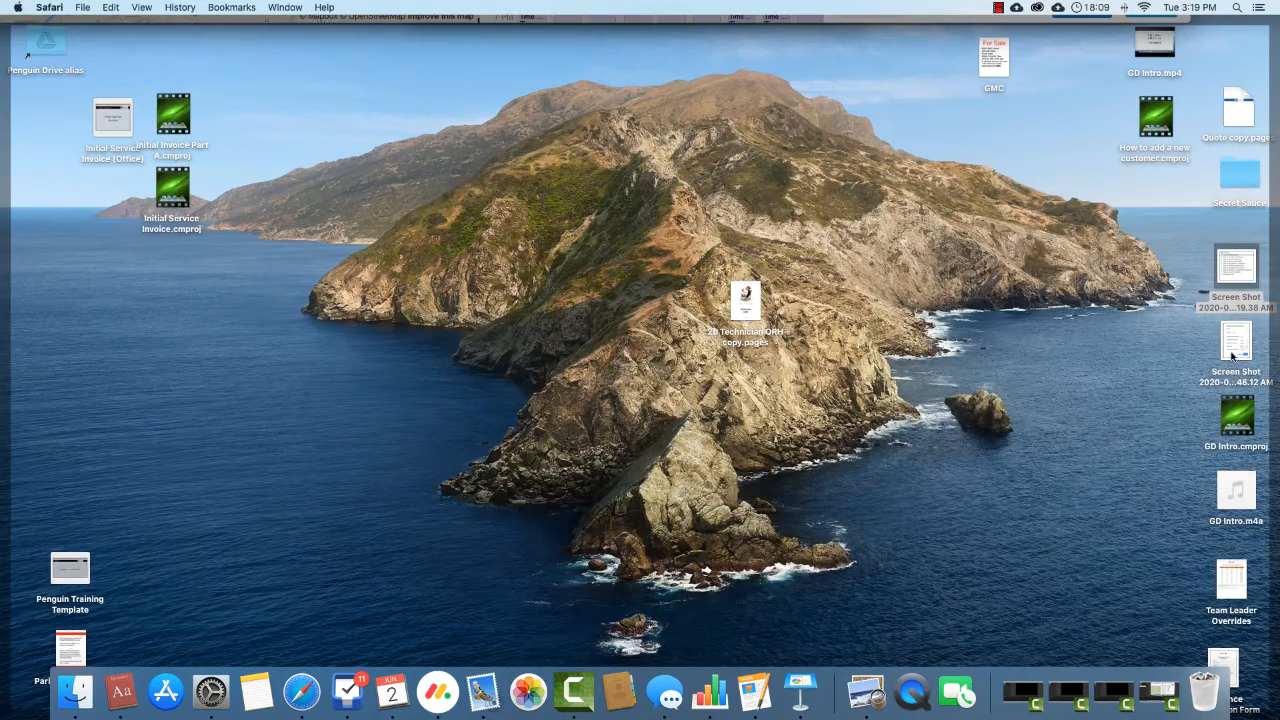
{"action": "key", "text": "F11"}
{"action": "key", "text": "F11"}
{"action": "key", "text": "F11"}
{"action": "key", "text": "F11"}
{"action": "left_click", "coordinate": [1238, 347]}
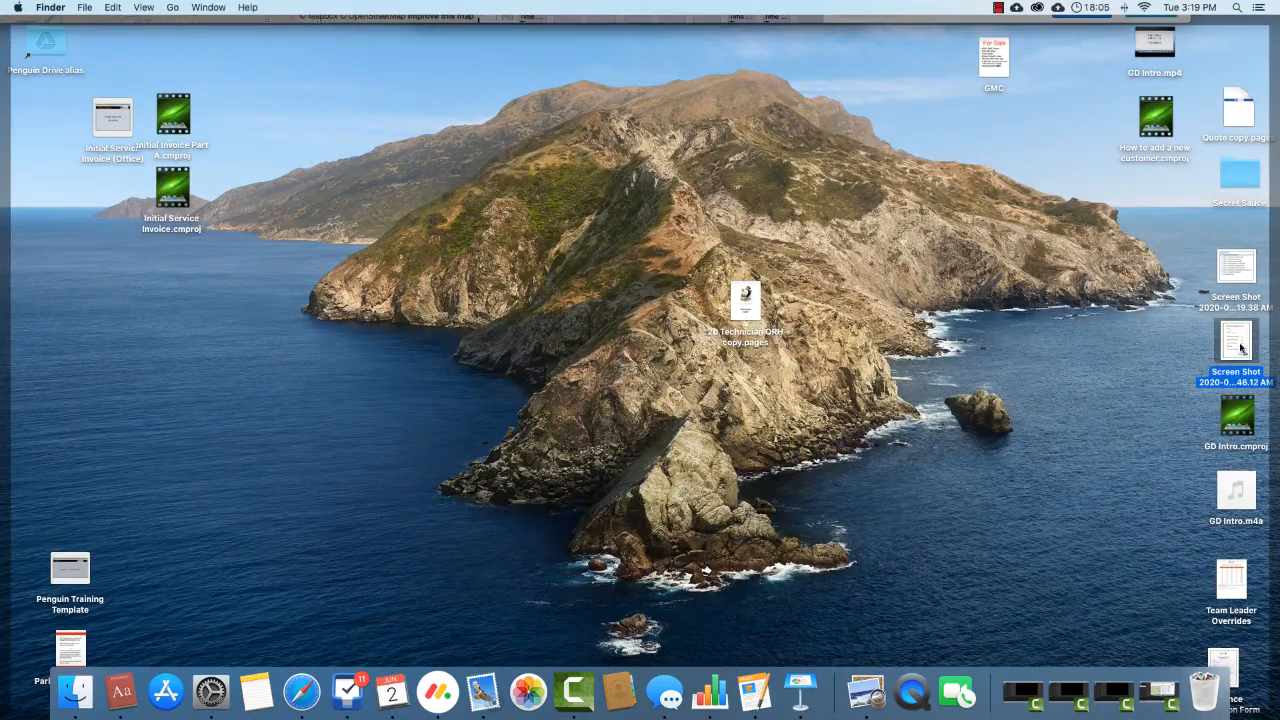
{"action": "key", "text": "space"}
{"action": "key", "text": "F11"}
{"action": "left_click_drag", "start_coordinate": [594, 200], "coordinate": [525, 167]}
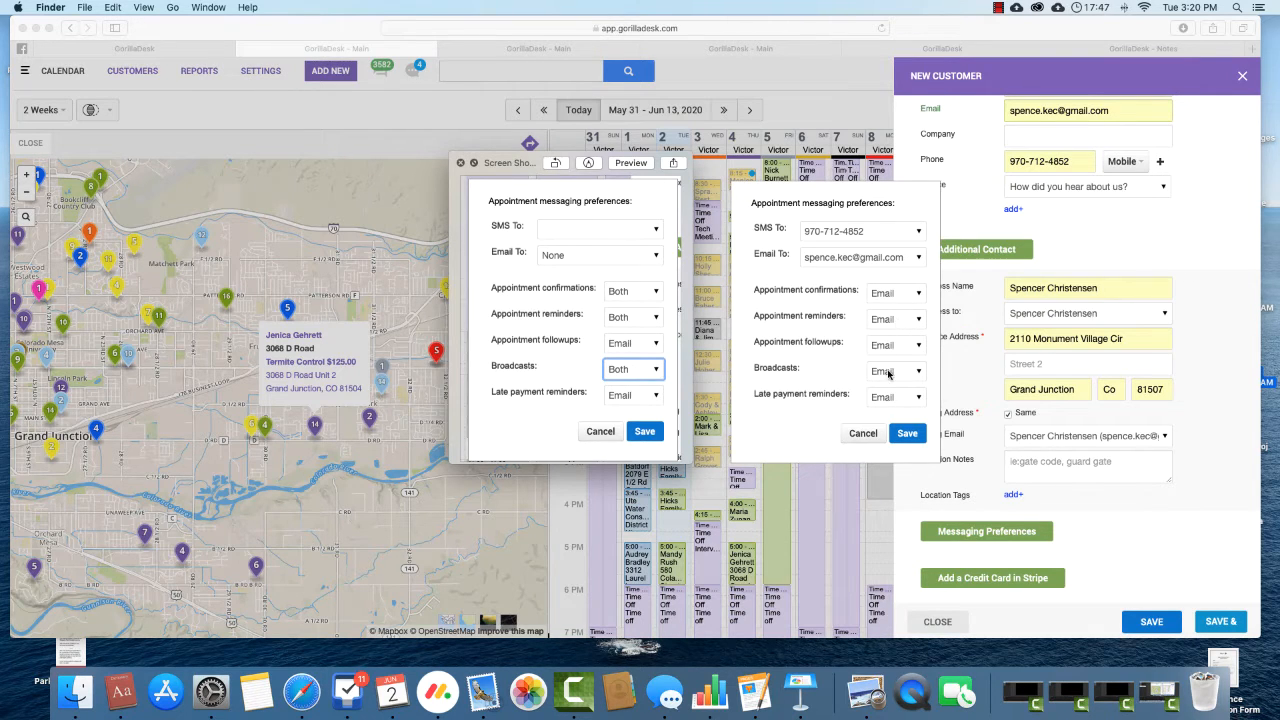
{"action": "left_click", "coordinate": [461, 163]}
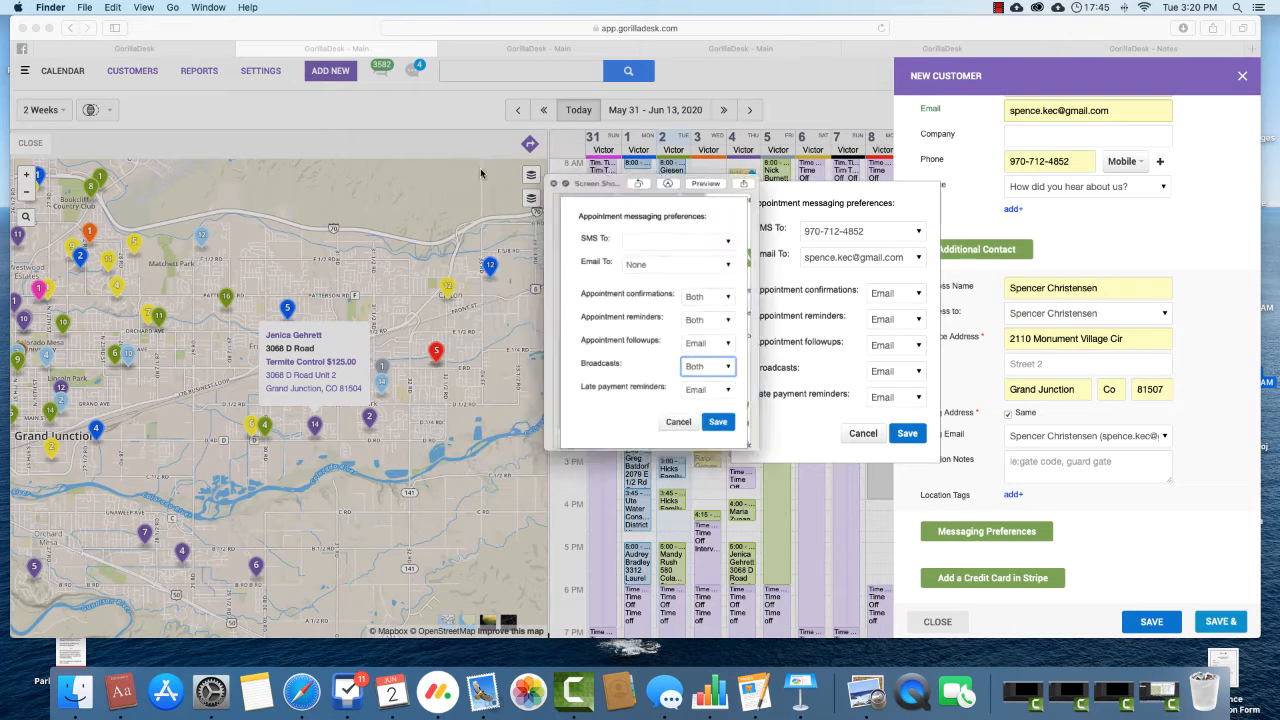
- Review the options for appointment confirmations, reminders, broadcasts and late payment reminders, keep each on Email, and save the messaging preferences
{"action": "left_click", "coordinate": [900, 297]}
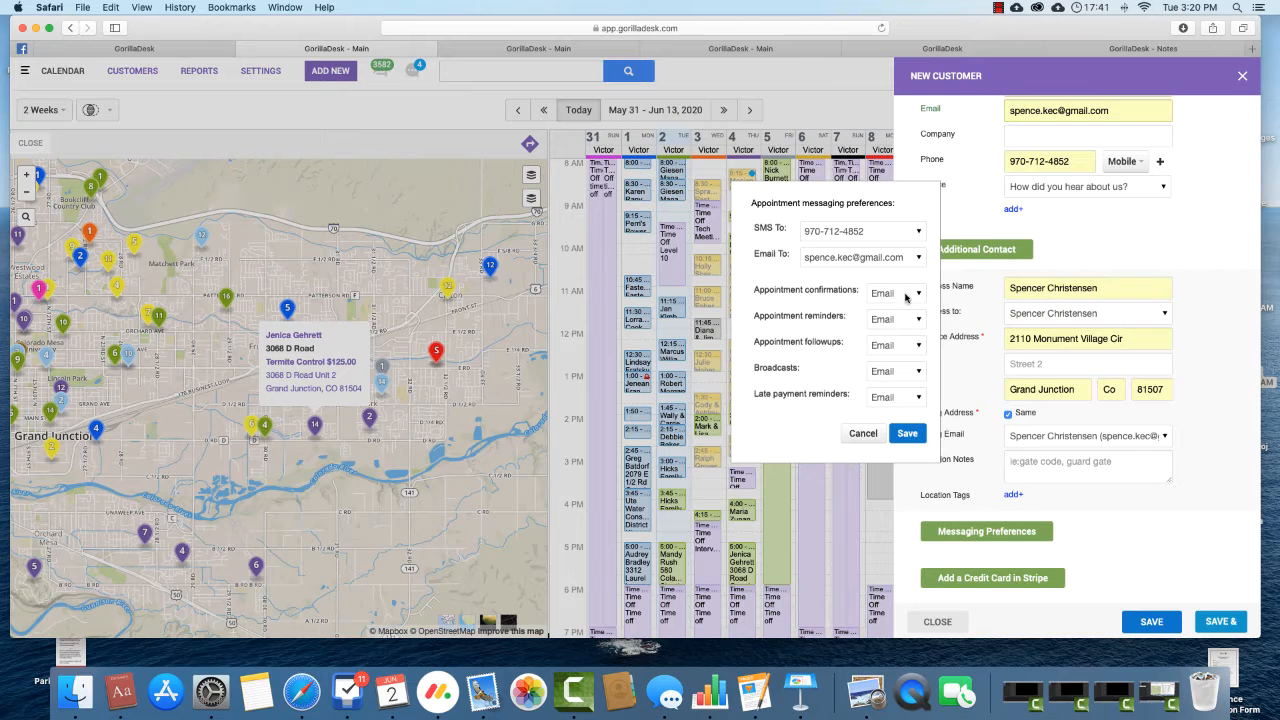
{"action": "left_click", "coordinate": [910, 296]}
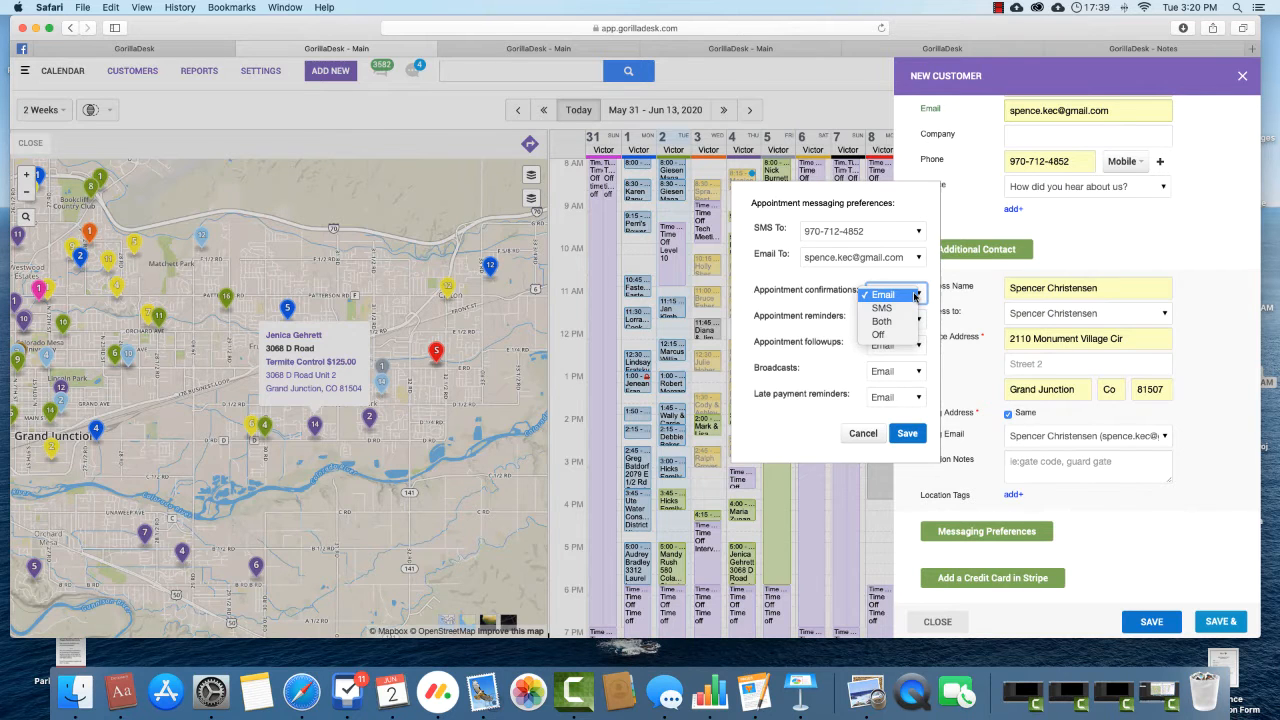
{"action": "left_click", "coordinate": [912, 296]}
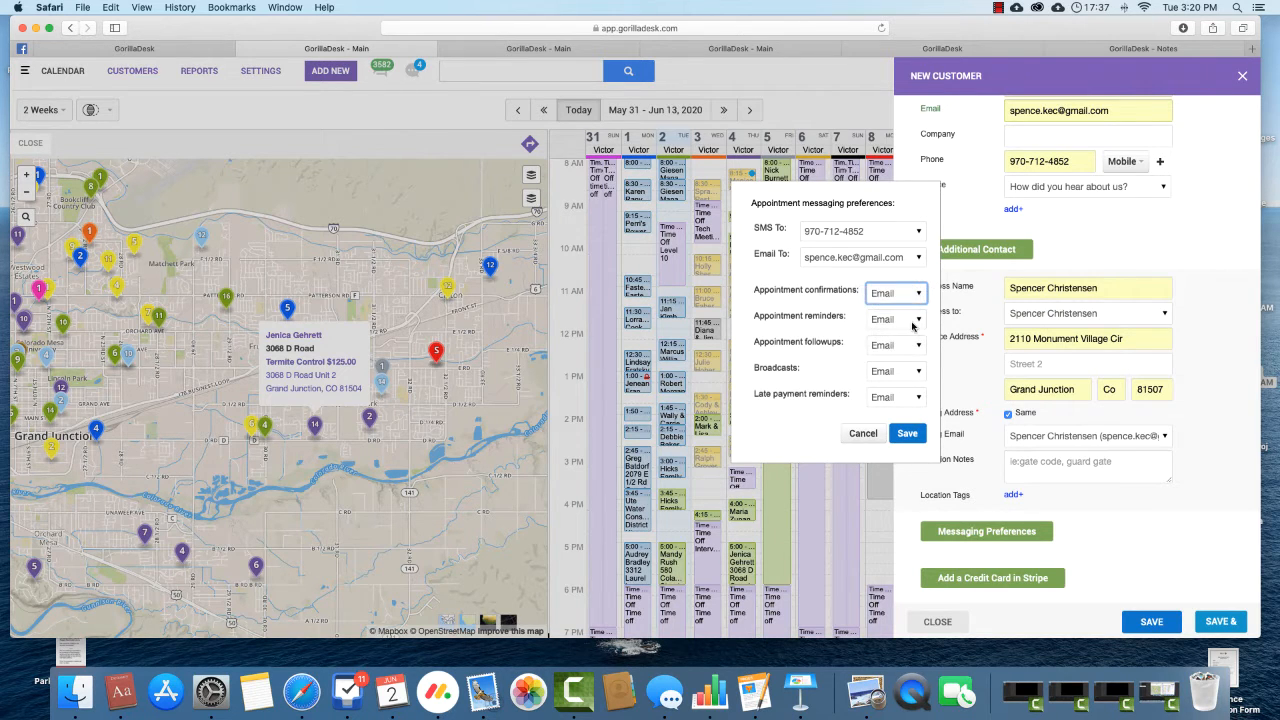
{"action": "left_click", "coordinate": [897, 318]}
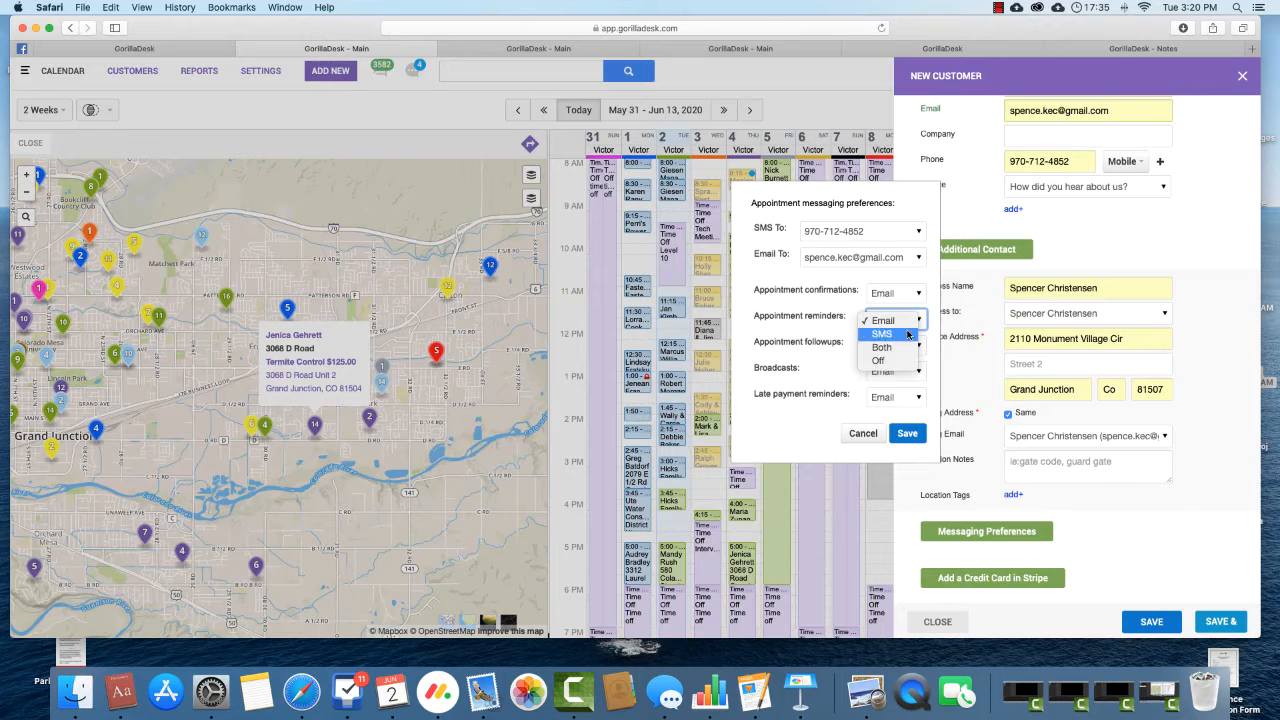
{"action": "left_click", "coordinate": [928, 320]}
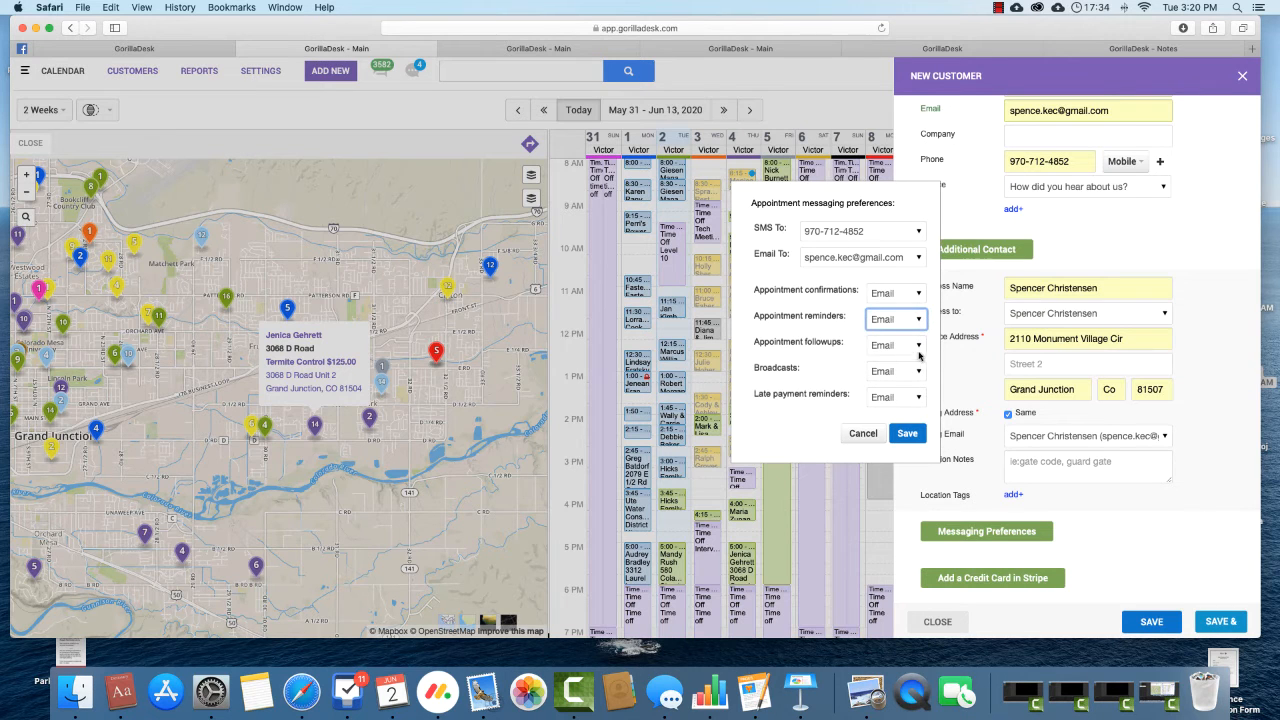
{"action": "left_click", "coordinate": [918, 371]}
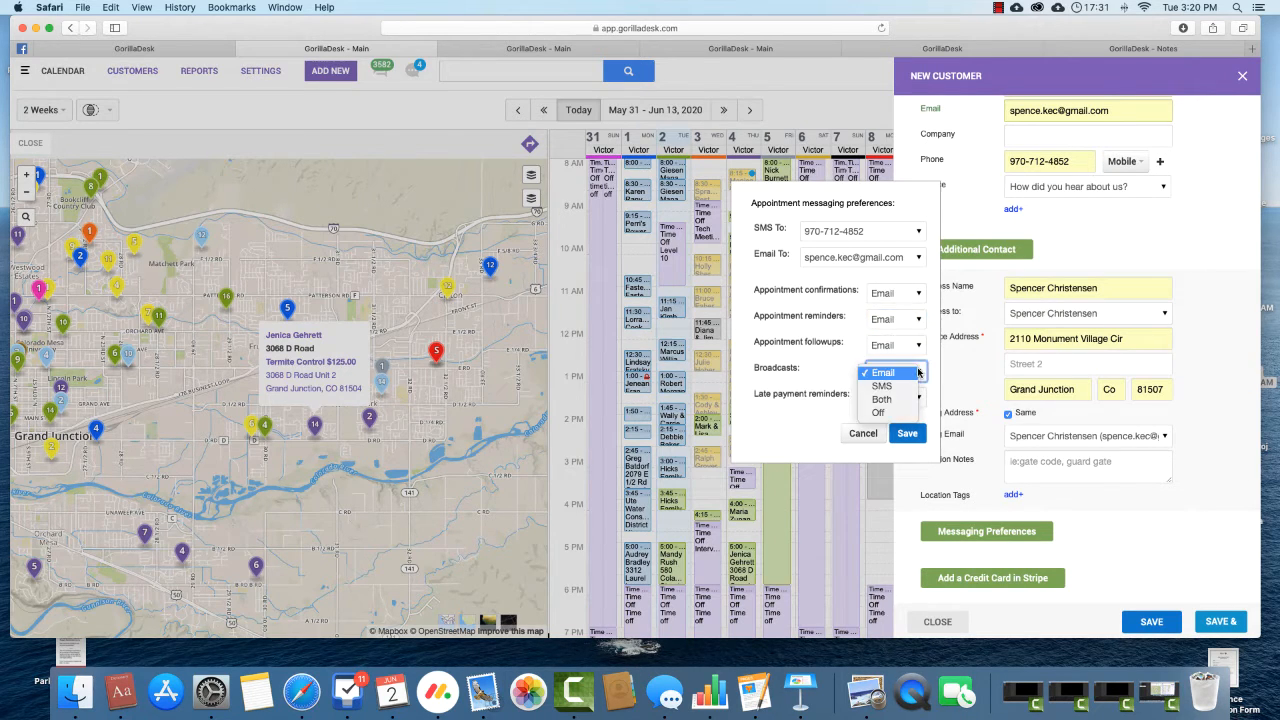
{"action": "left_click", "coordinate": [918, 372]}
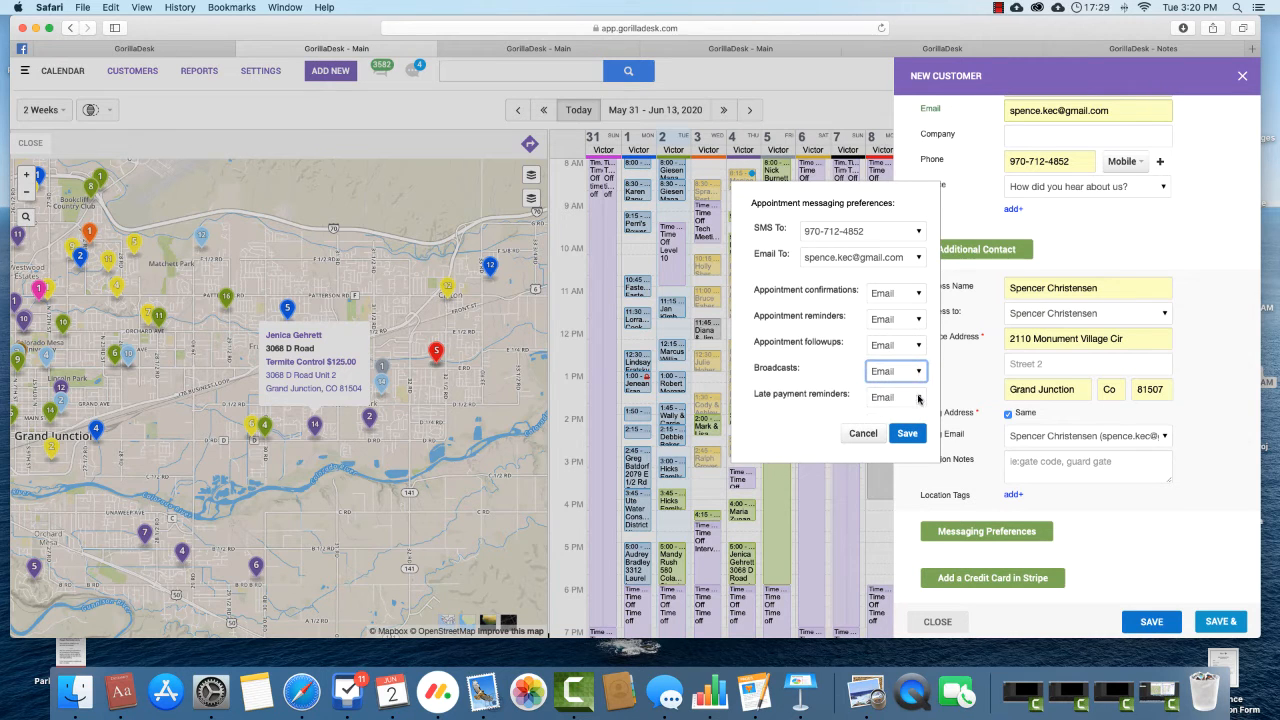
{"action": "left_click", "coordinate": [918, 398]}
{"action": "left_click", "coordinate": [928, 380]}
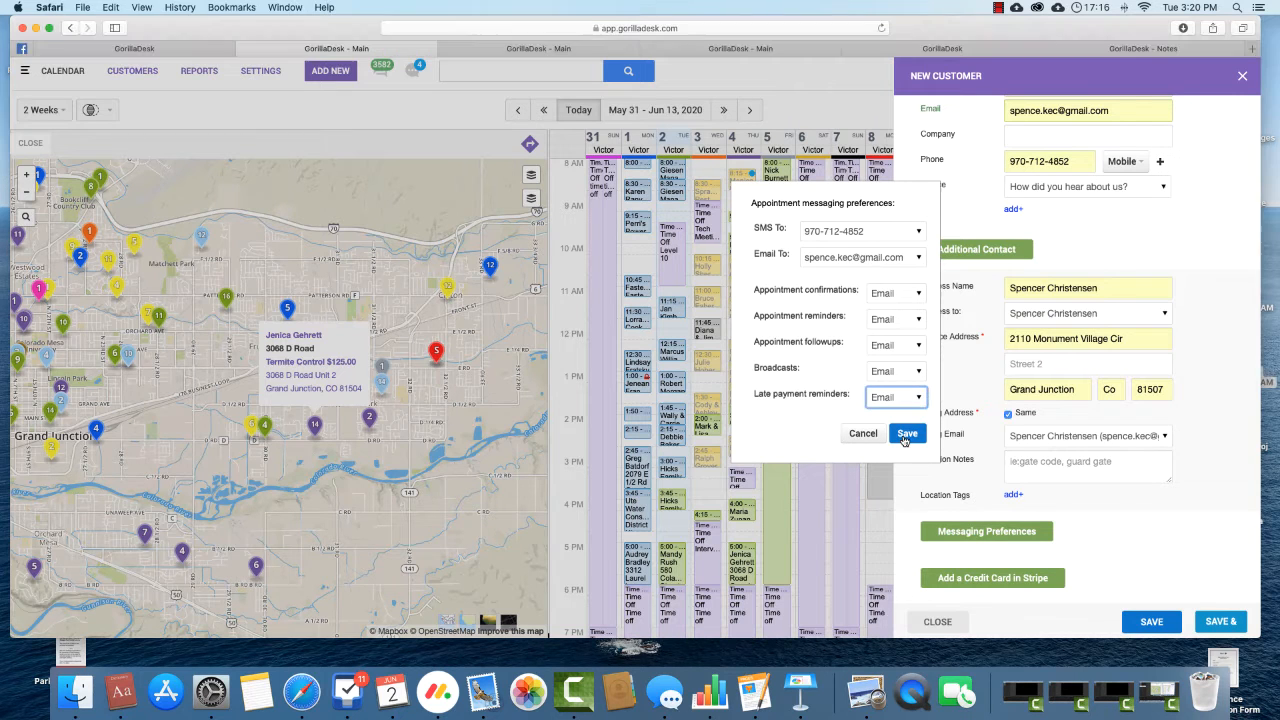
{"action": "left_click", "coordinate": [906, 440]}
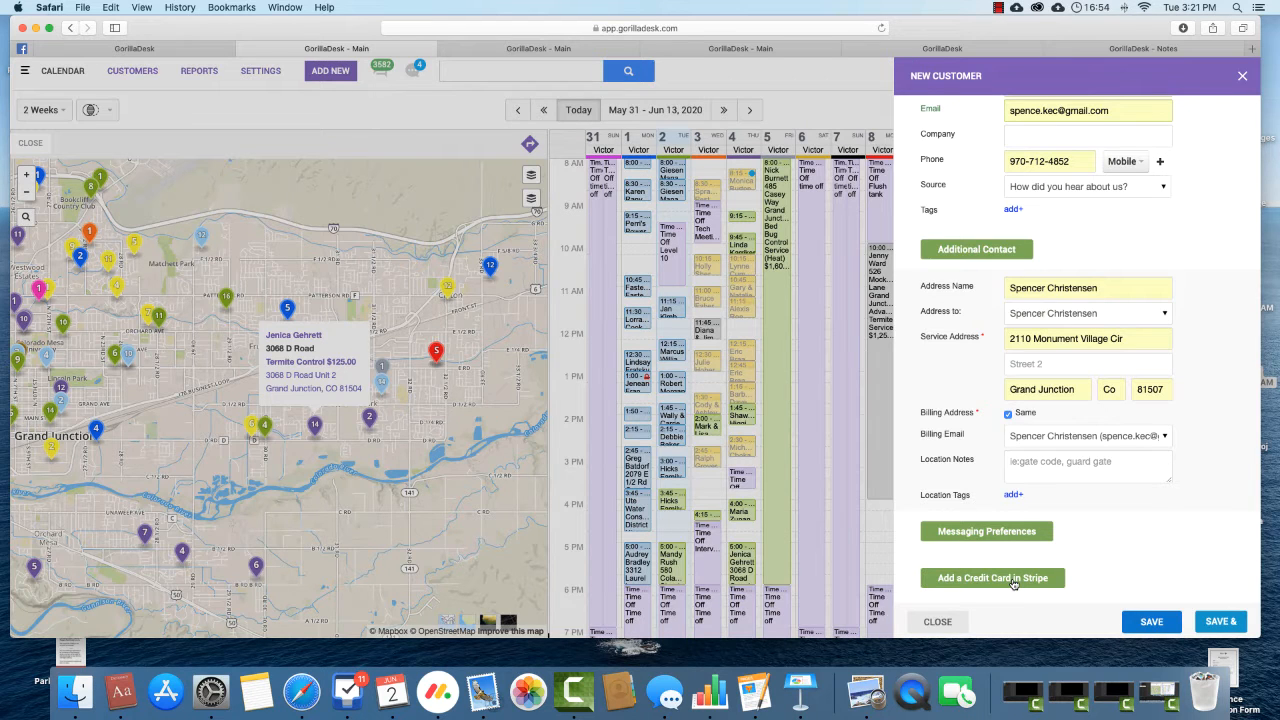
- Save the new customer straight into a new job and set its service to Initial Service (Residential)
{"action": "mouse_move", "coordinate": [1244, 622]}
{"action": "mouse_move", "coordinate": [1196, 623]}
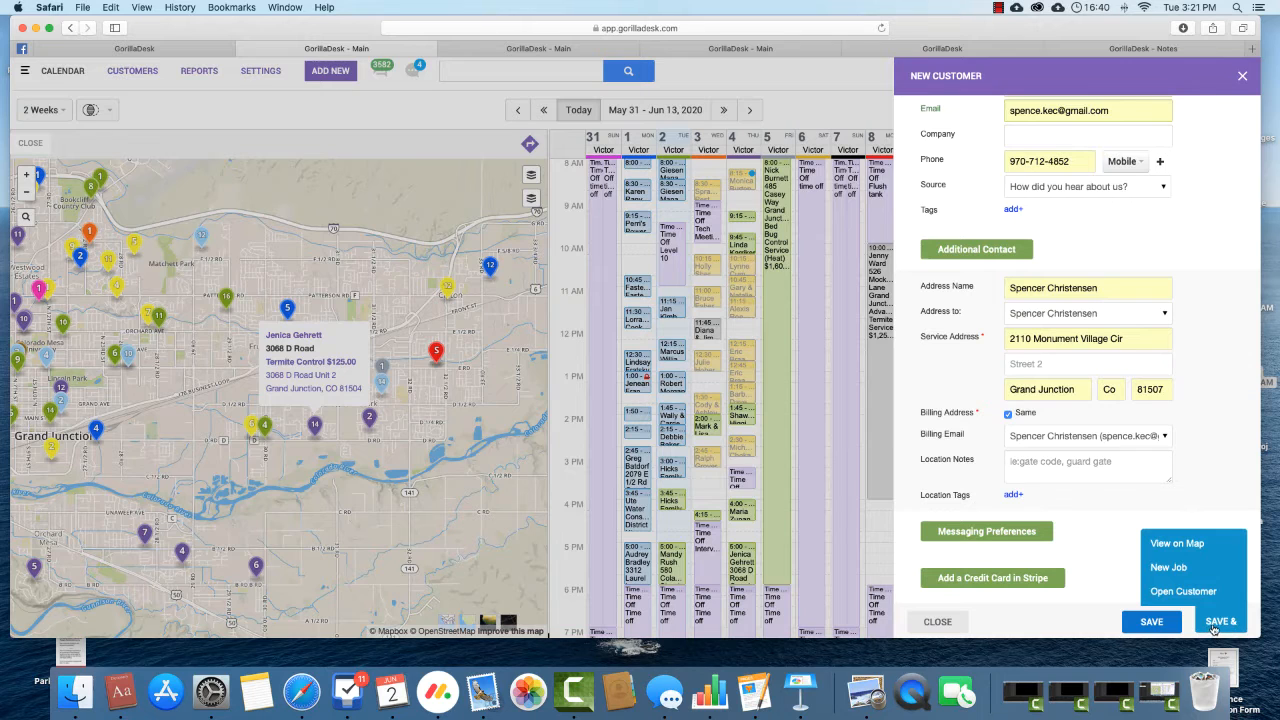
{"action": "left_click", "coordinate": [1191, 568]}
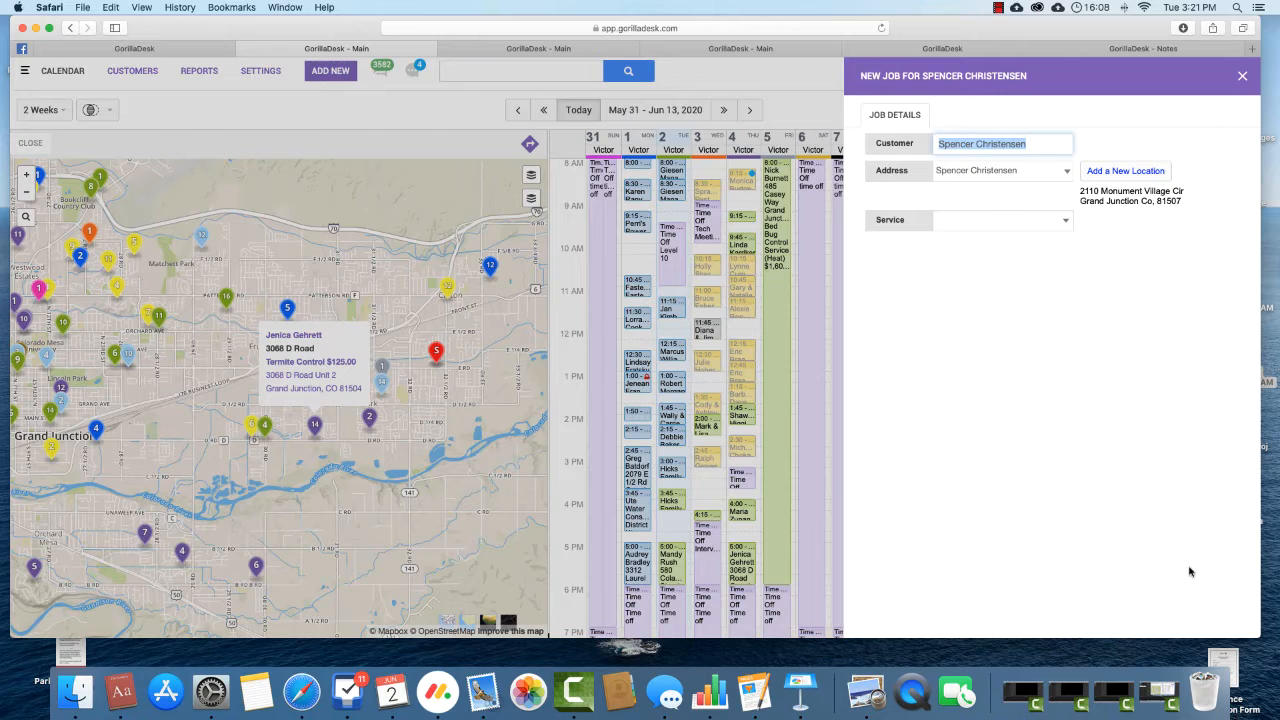
{"action": "left_click", "coordinate": [1058, 226]}
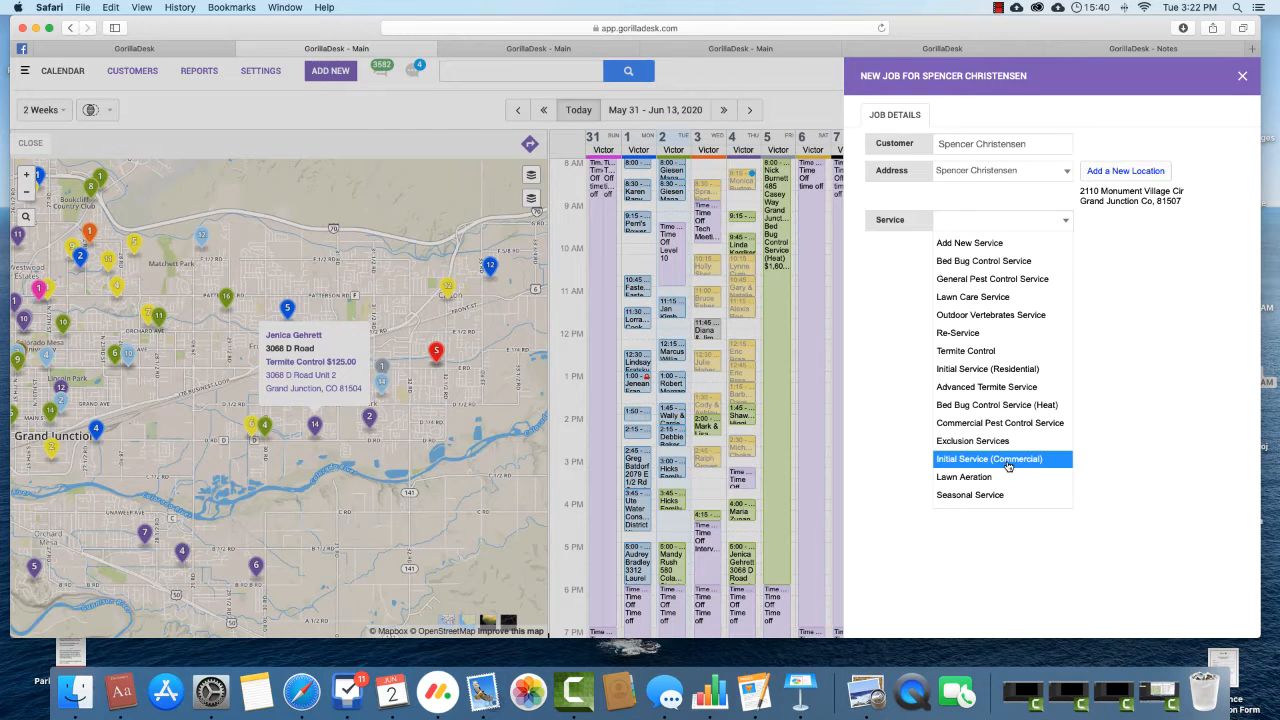
{"action": "left_click", "coordinate": [990, 369]}
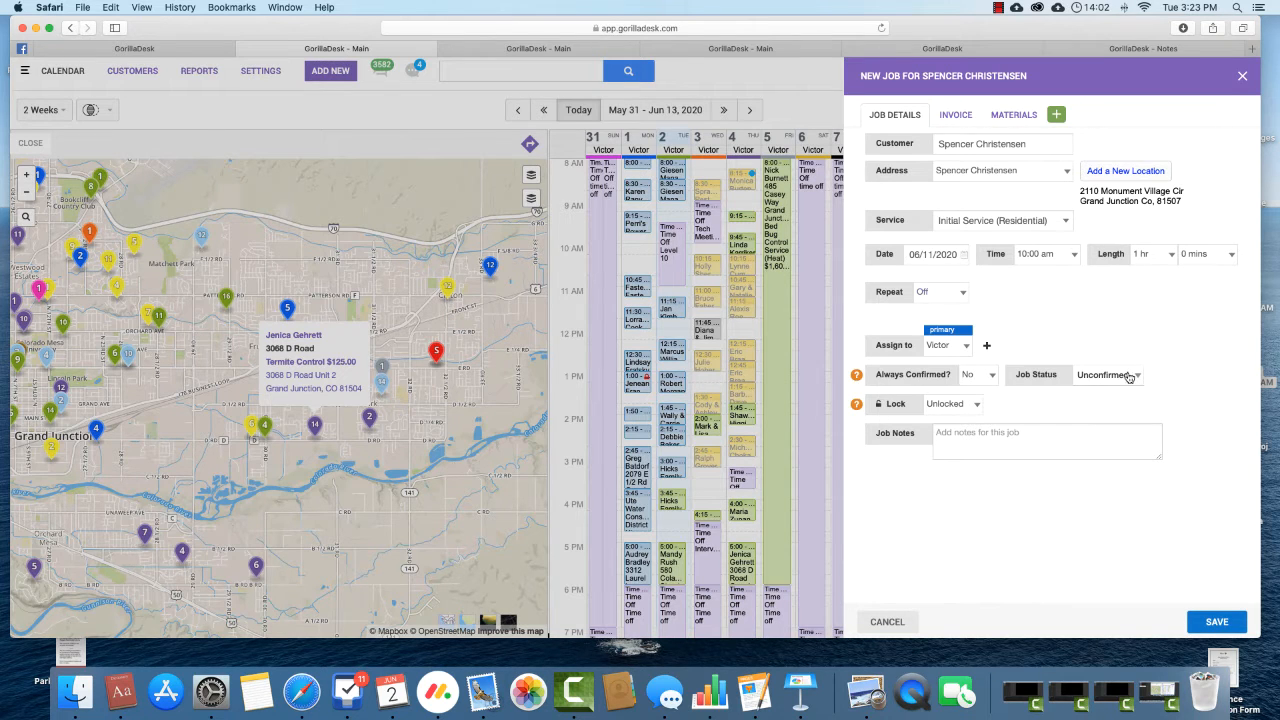
- Set the new job's status to Confirmed, leaving the job notes empty
{"action": "left_click", "coordinate": [1137, 375]}
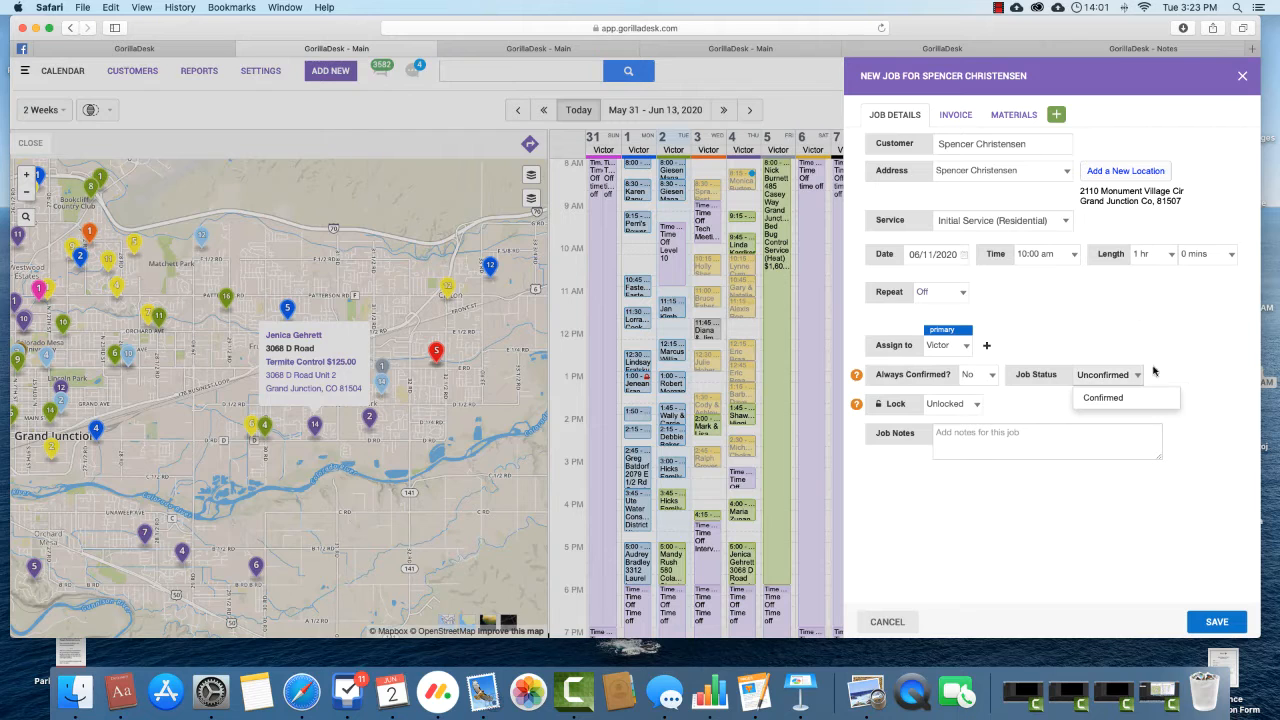
{"action": "left_click", "coordinate": [1108, 400]}
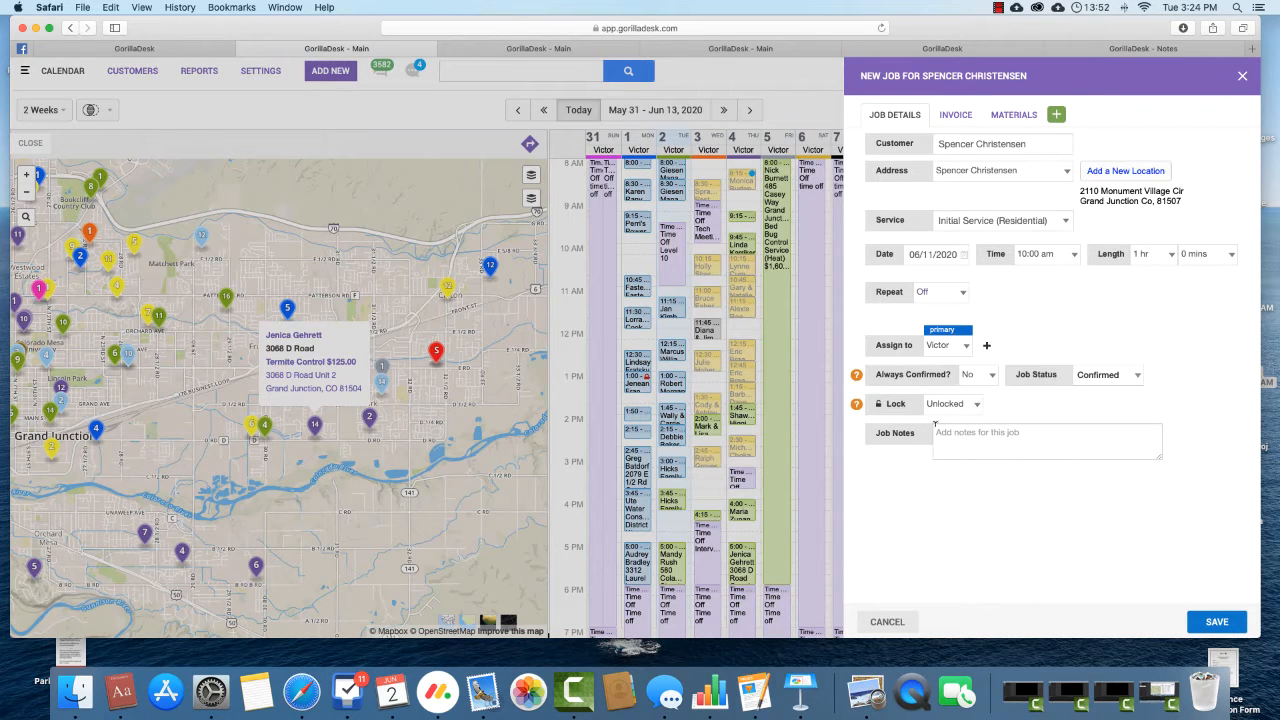
{"action": "left_click", "coordinate": [962, 434]}
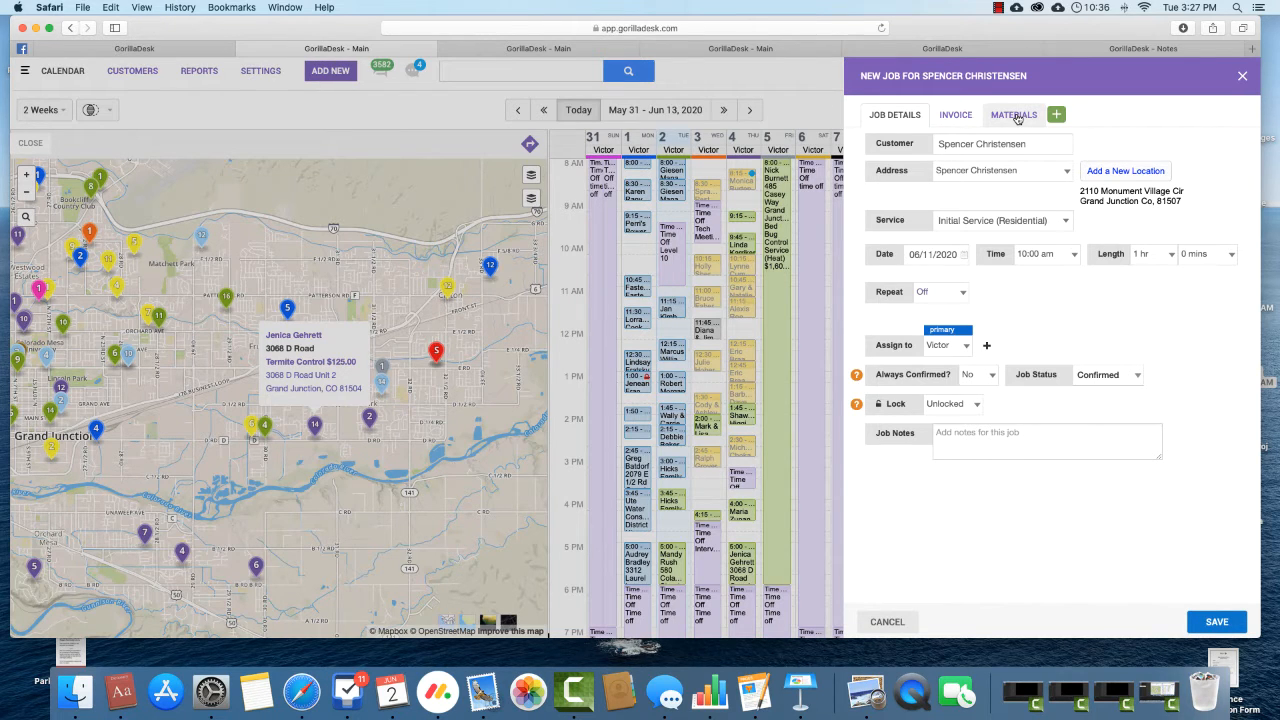
- Open the job's invoice and review its treatment item options, the terms and the notes visible to the client
{"action": "left_click", "coordinate": [960, 118]}
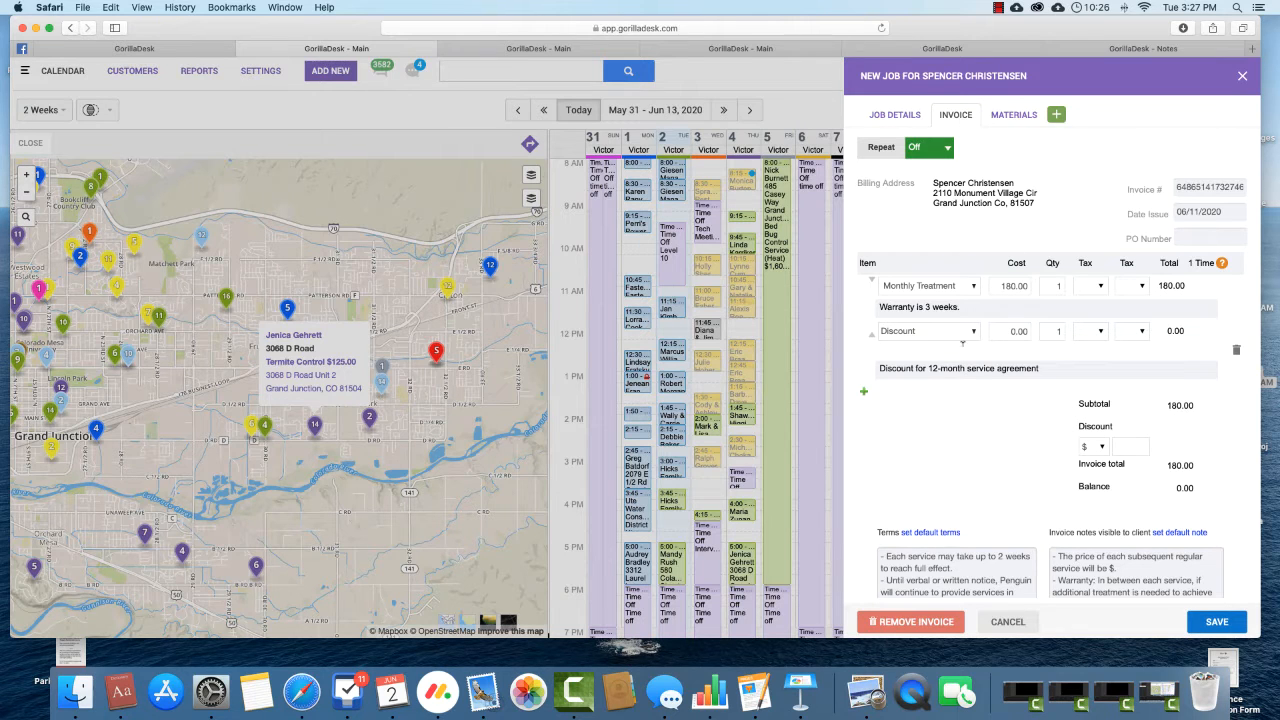
{"action": "left_click", "coordinate": [973, 287]}
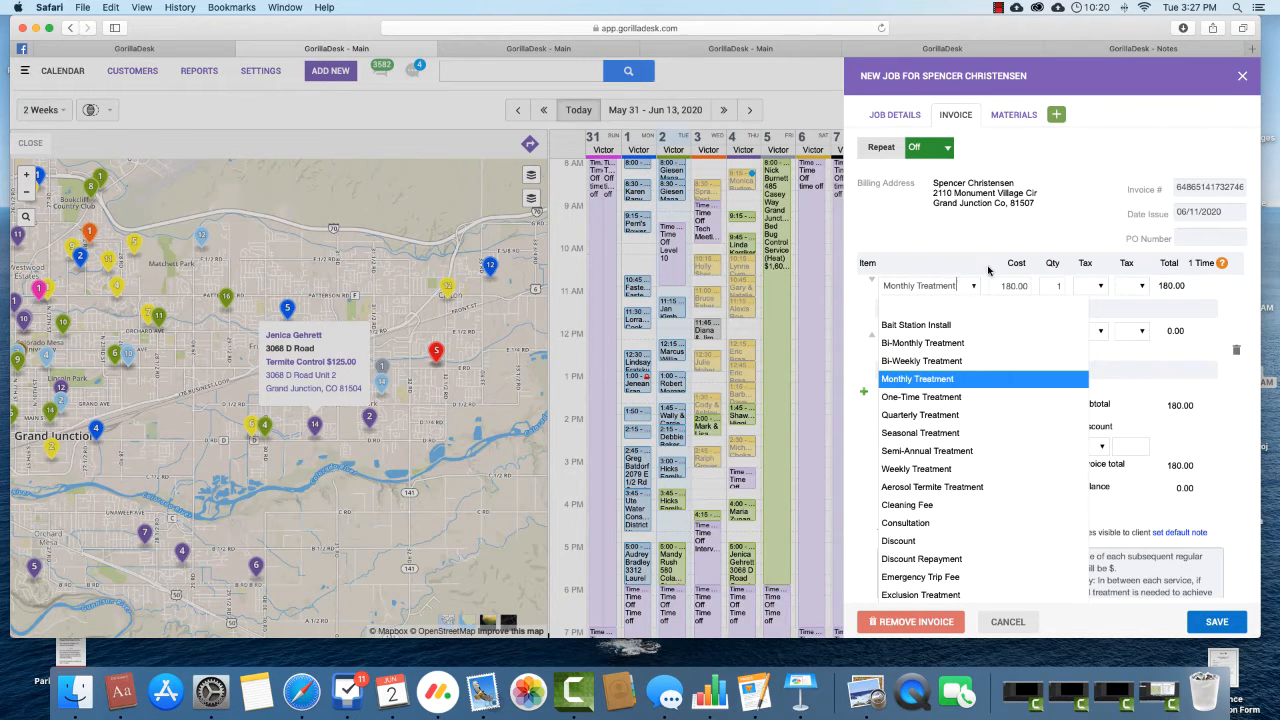
{"action": "left_click", "coordinate": [990, 270]}
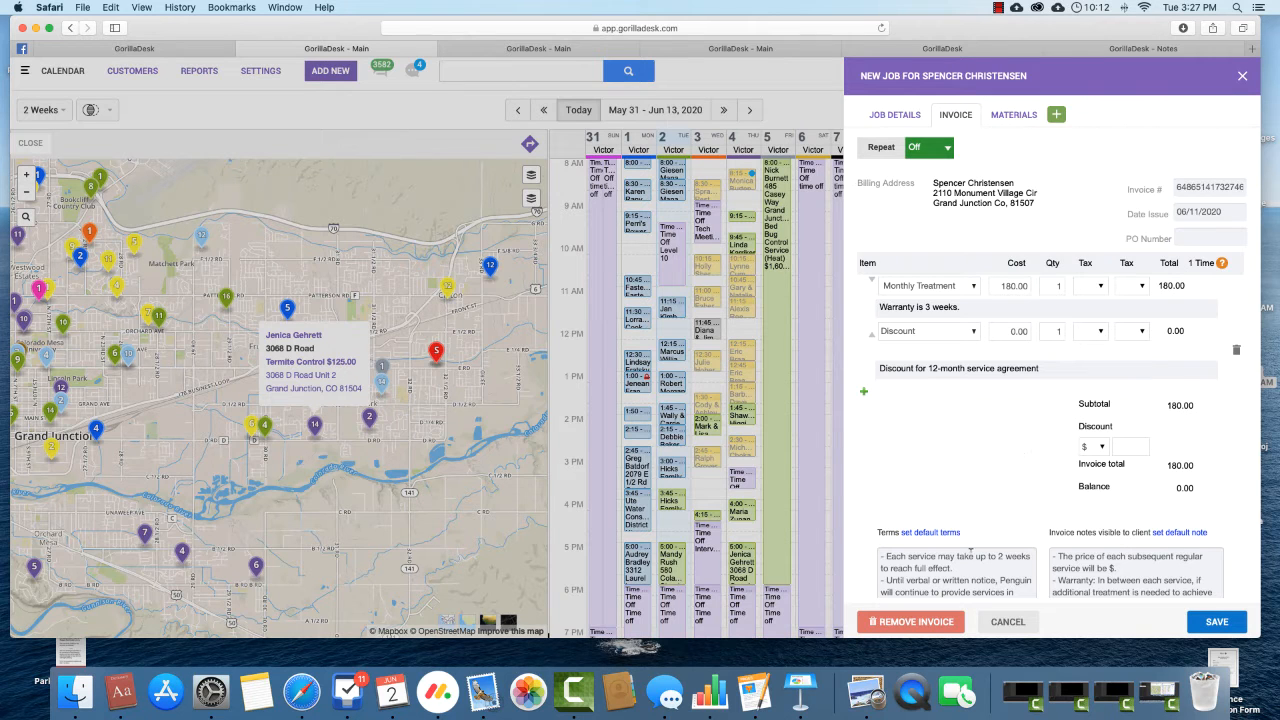
{"action": "scroll", "coordinate": [958, 563], "scroll_direction": "down", "scroll_amount": 5}
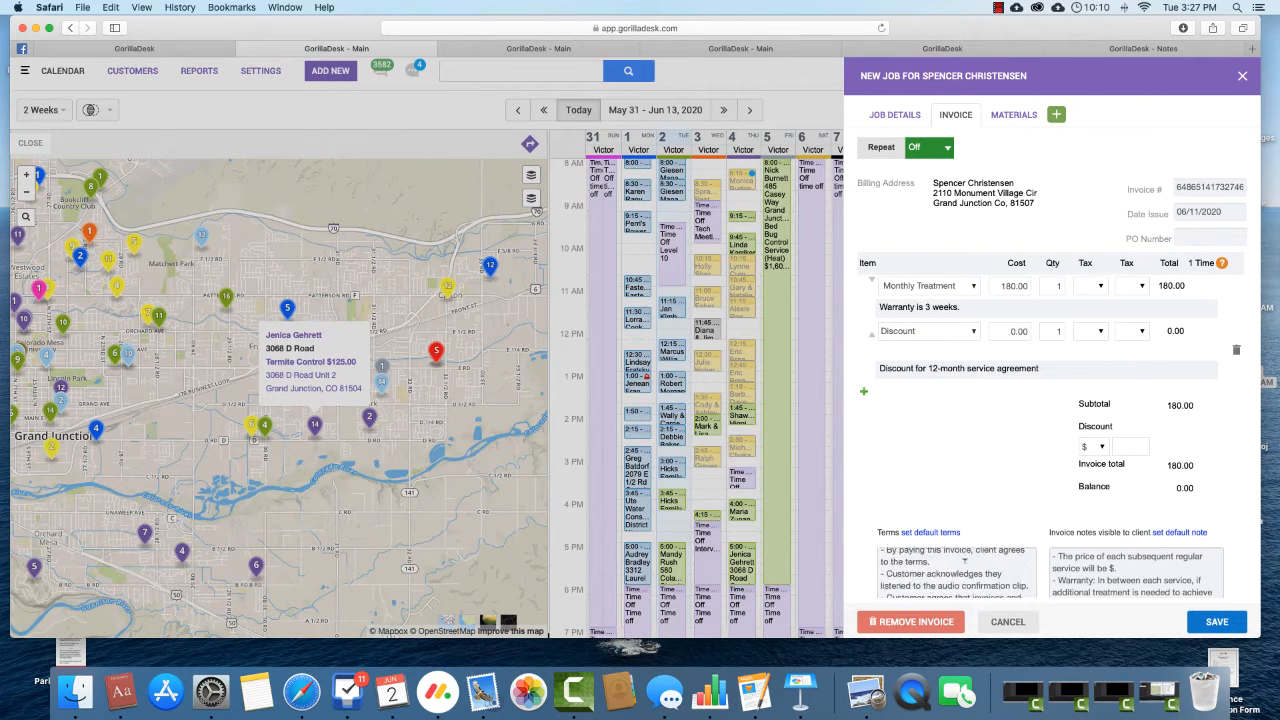
{"action": "scroll", "coordinate": [961, 562], "scroll_direction": "up", "scroll_amount": 6}
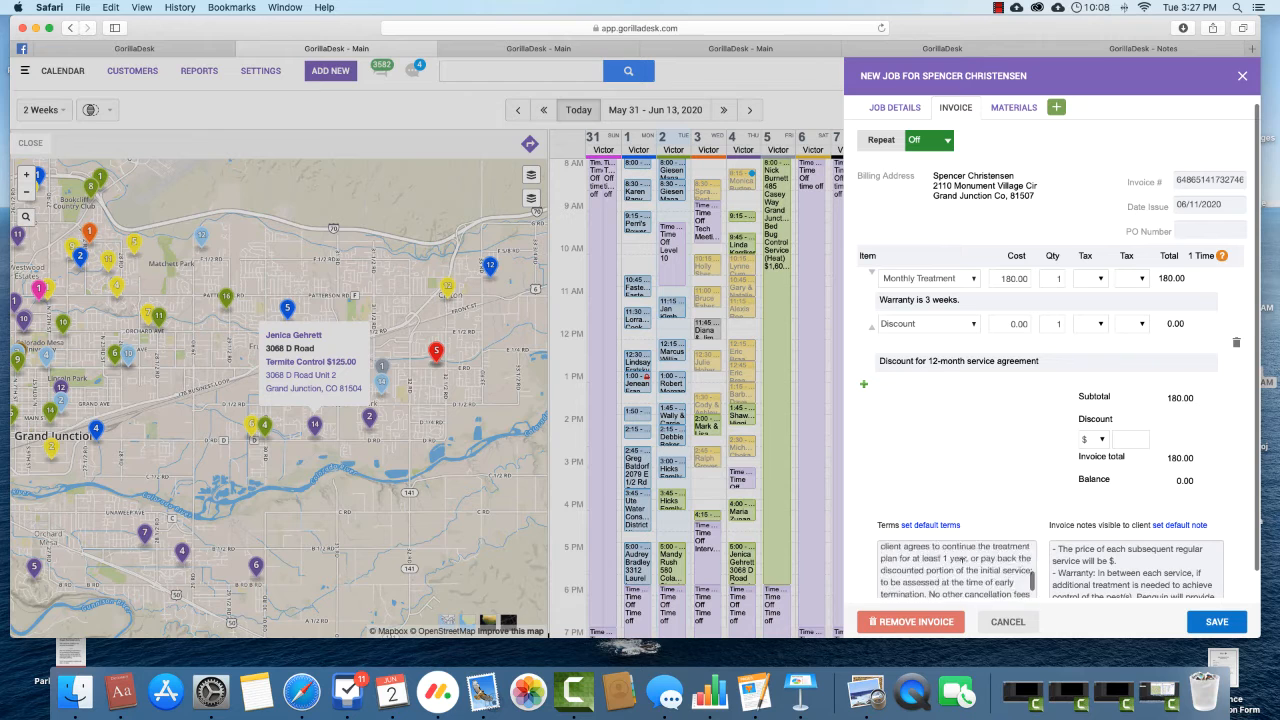
{"action": "left_click", "coordinate": [1120, 566]}
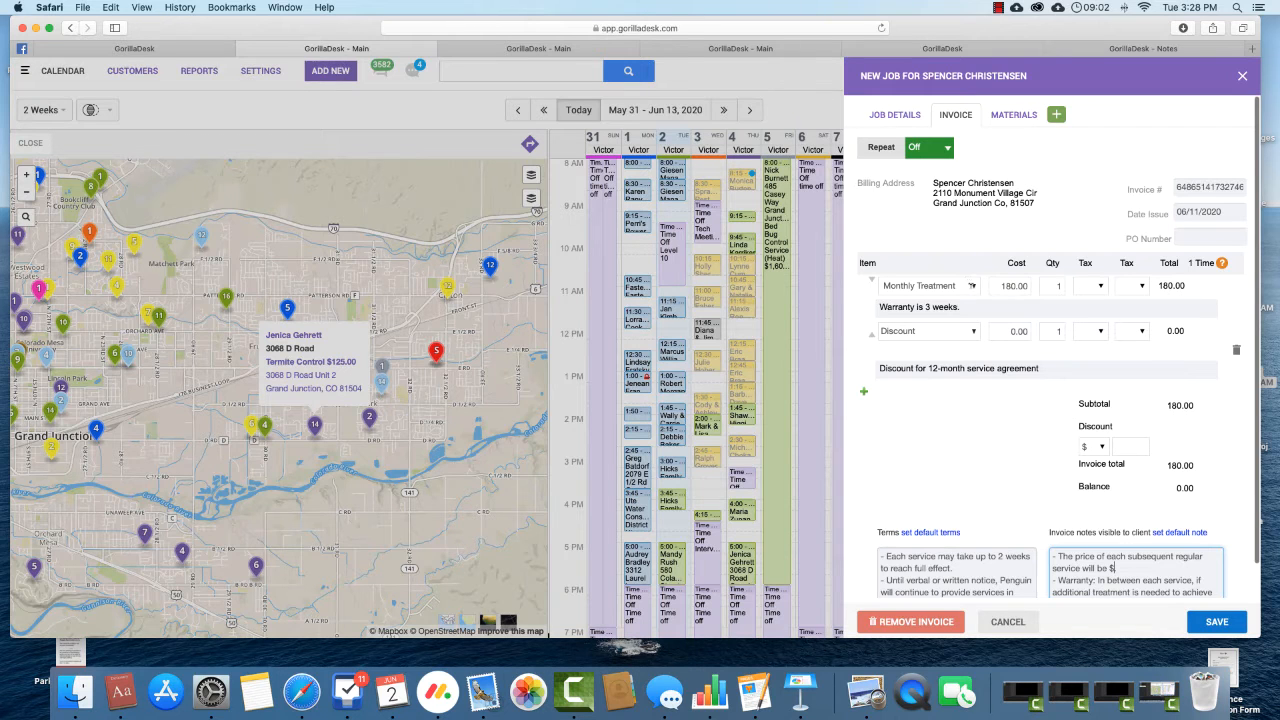
- Change the first invoice item to Quarterly Treatment and set its cost to 180
{"action": "left_click", "coordinate": [972, 287]}
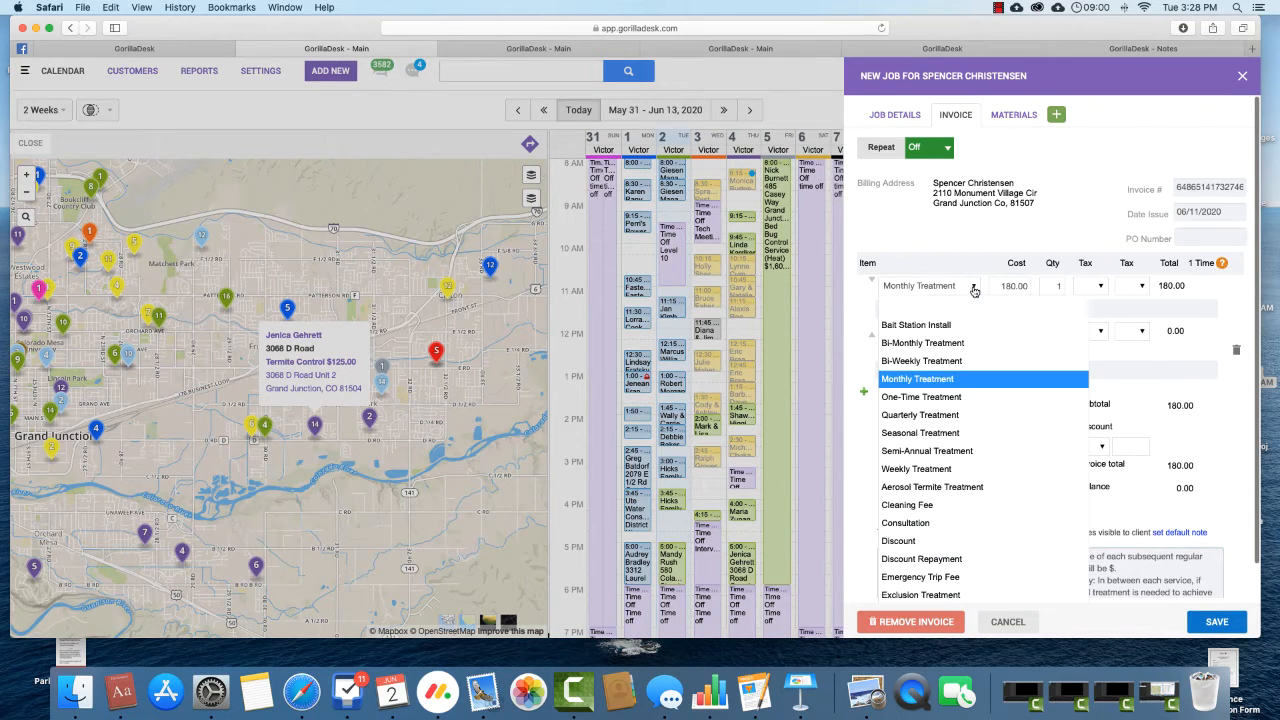
{"action": "left_click", "coordinate": [975, 415]}
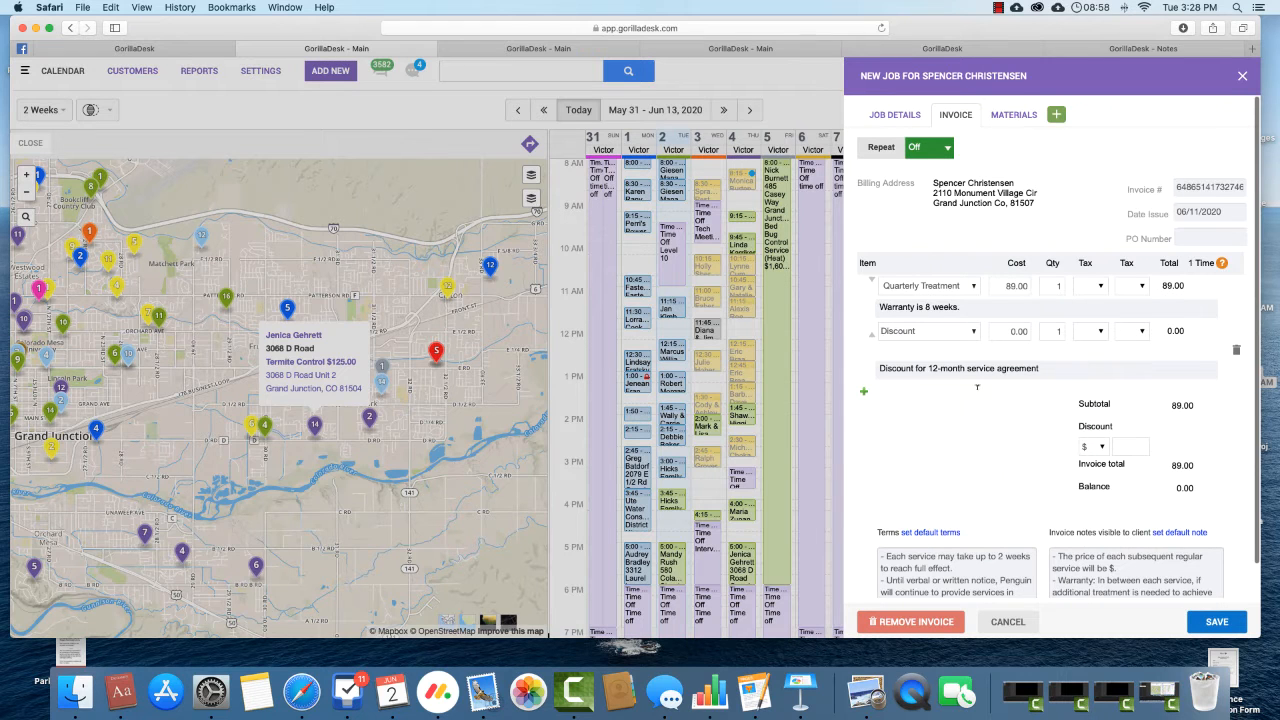
{"action": "double_click", "coordinate": [1014, 286]}
{"action": "type", "text": "180"}
- Set the cost of the invoice's Discount item to 100 and go to the subsequent service price in the client notes
{"action": "left_click", "coordinate": [1014, 330]}
{"action": "key", "text": "BackSpace"}
{"action": "key", "text": "BackSpace"}
{"action": "left_click", "coordinate": [1045, 330]}
{"action": "left_click", "coordinate": [1114, 570]}
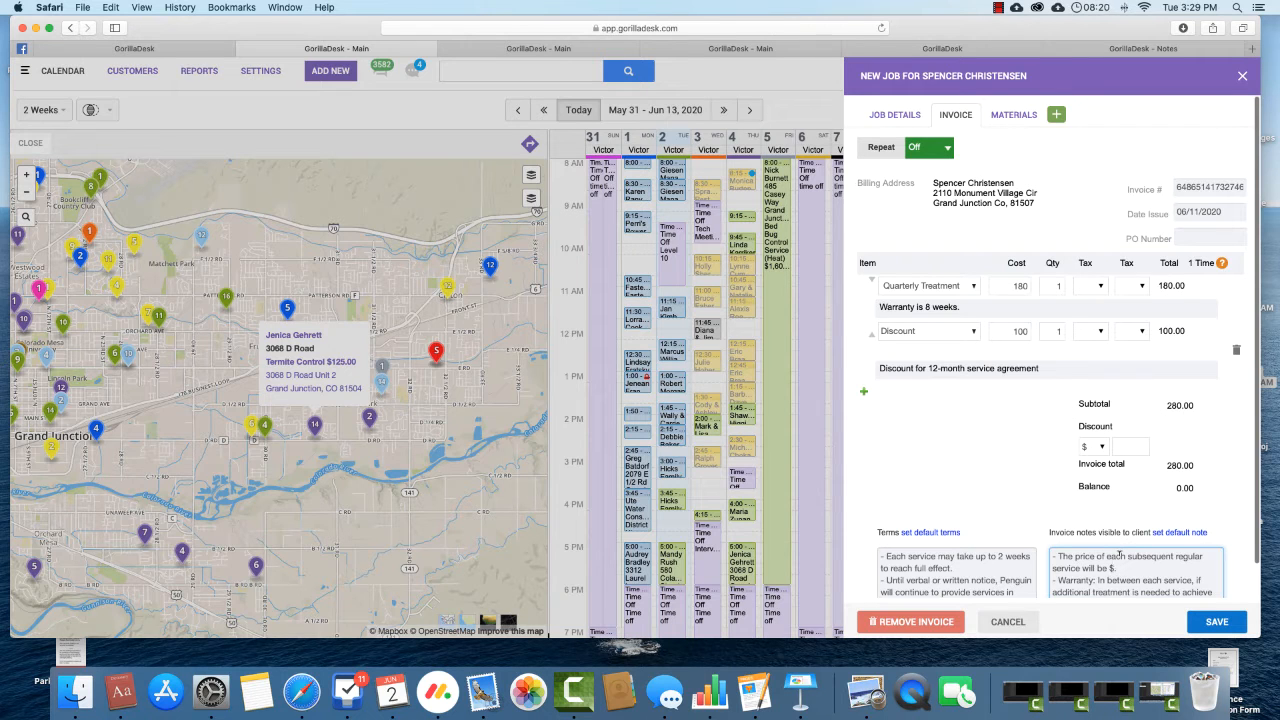
{"action": "type", "text": "."}
- Check the job's materials and job details, save the new job and close its record
{"action": "left_click", "coordinate": [1023, 126]}
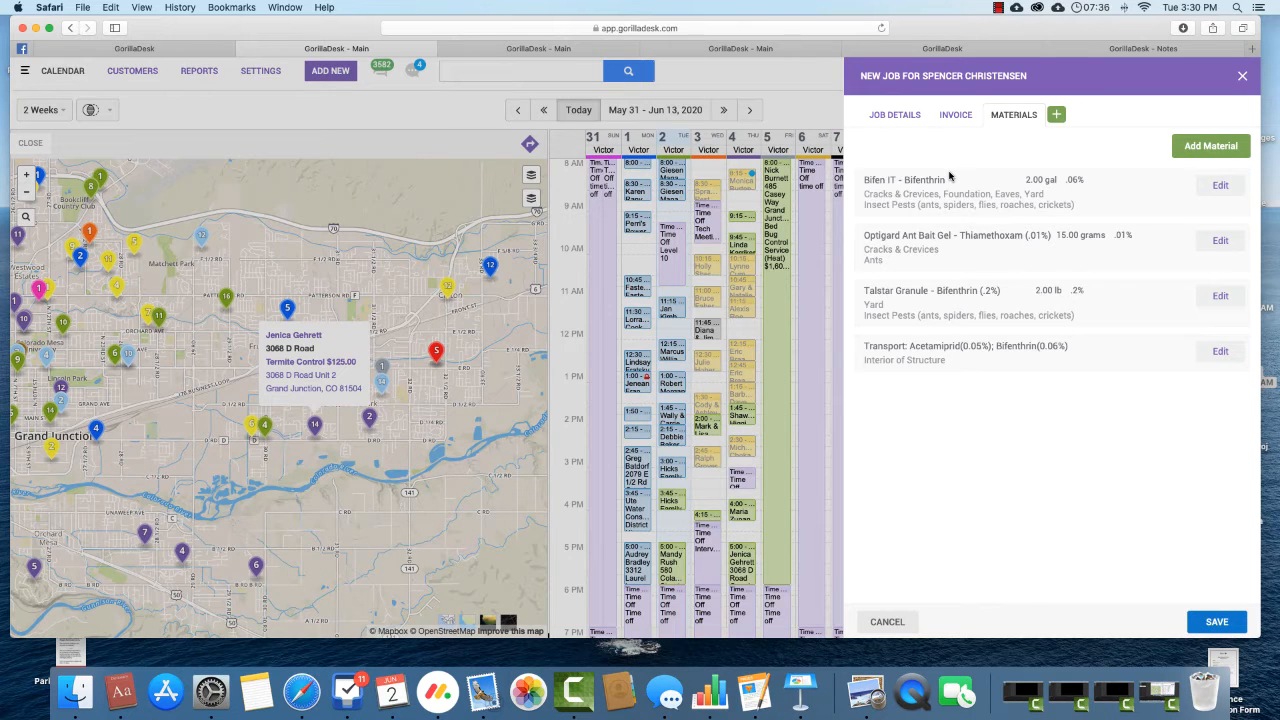
{"action": "left_click", "coordinate": [956, 116]}
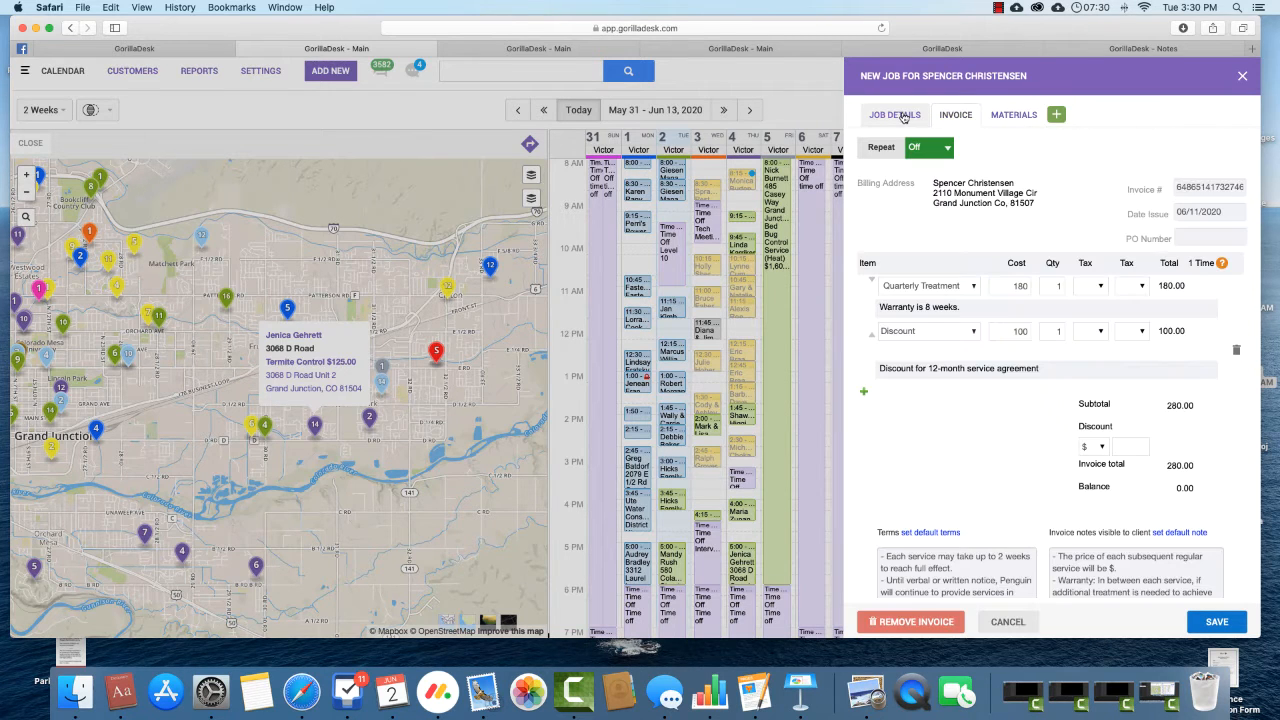
{"action": "left_click", "coordinate": [904, 116]}
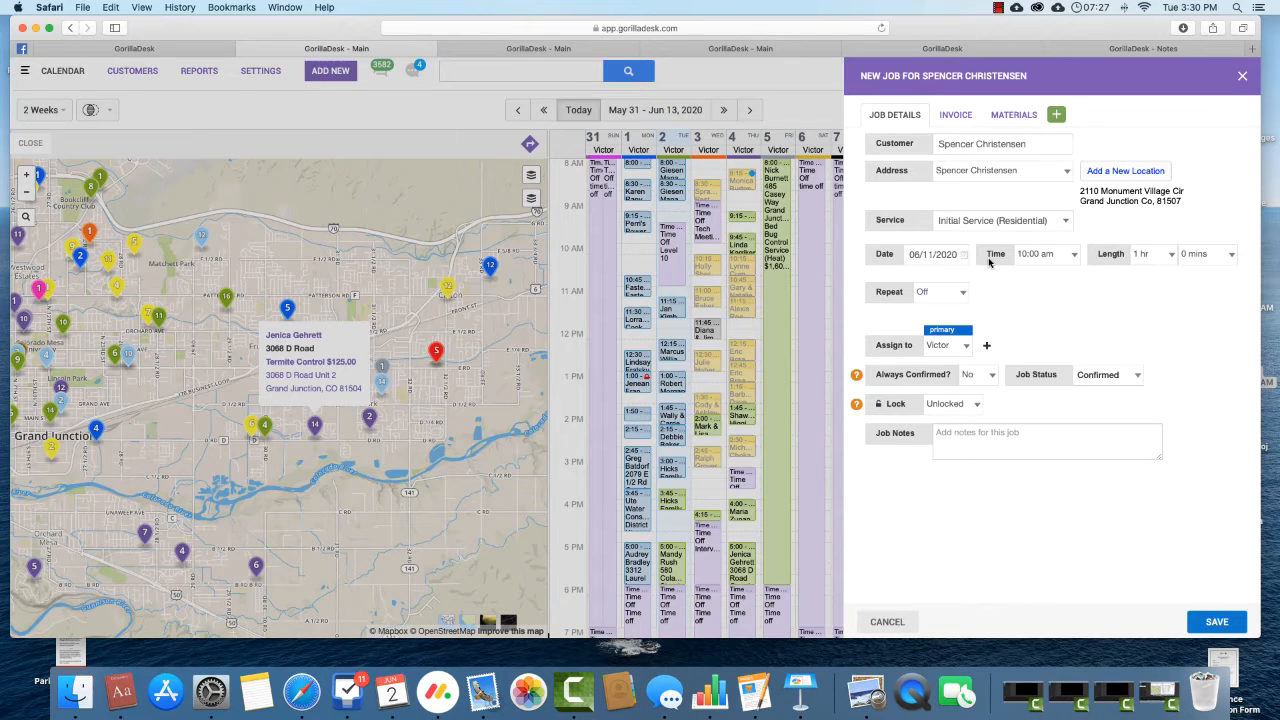
{"action": "left_click", "coordinate": [1222, 626]}
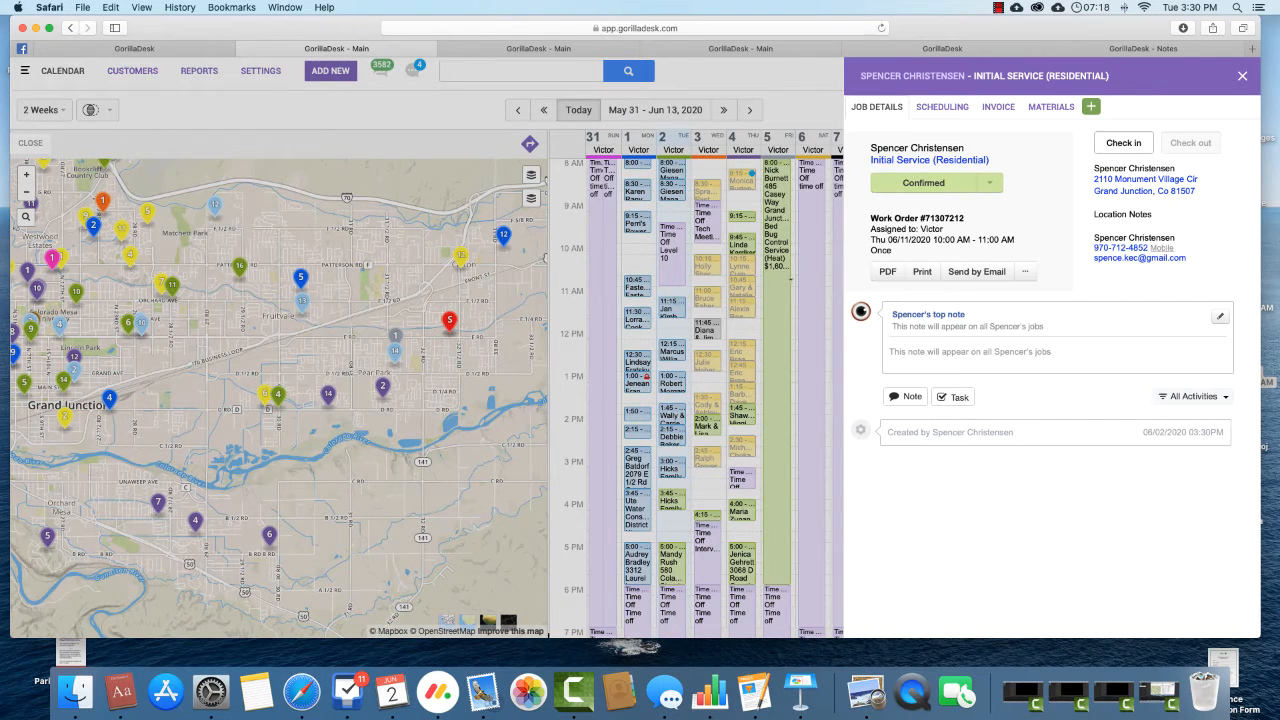
{"action": "left_click", "coordinate": [1241, 78]}
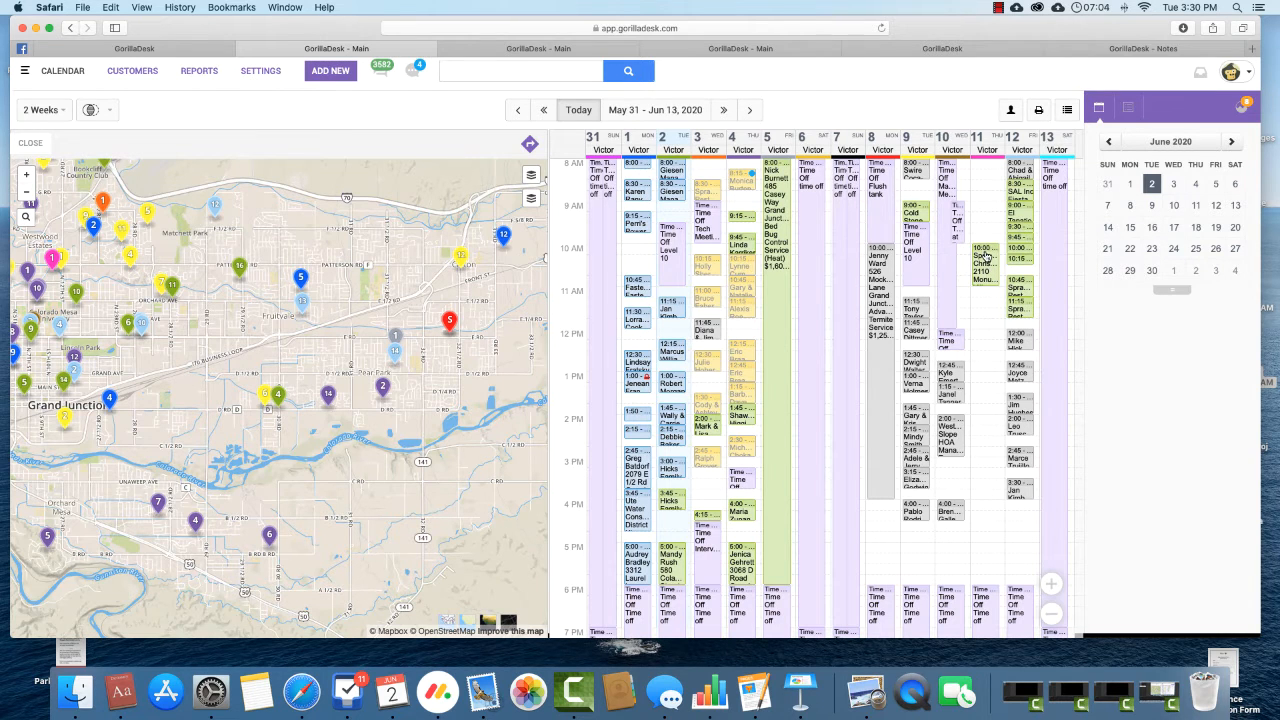
- Locate the new job on June 11, view the options for an empty slot above it, and dismiss them
{"action": "mouse_move", "coordinate": [985, 256]}
{"action": "mouse_move", "coordinate": [983, 270]}
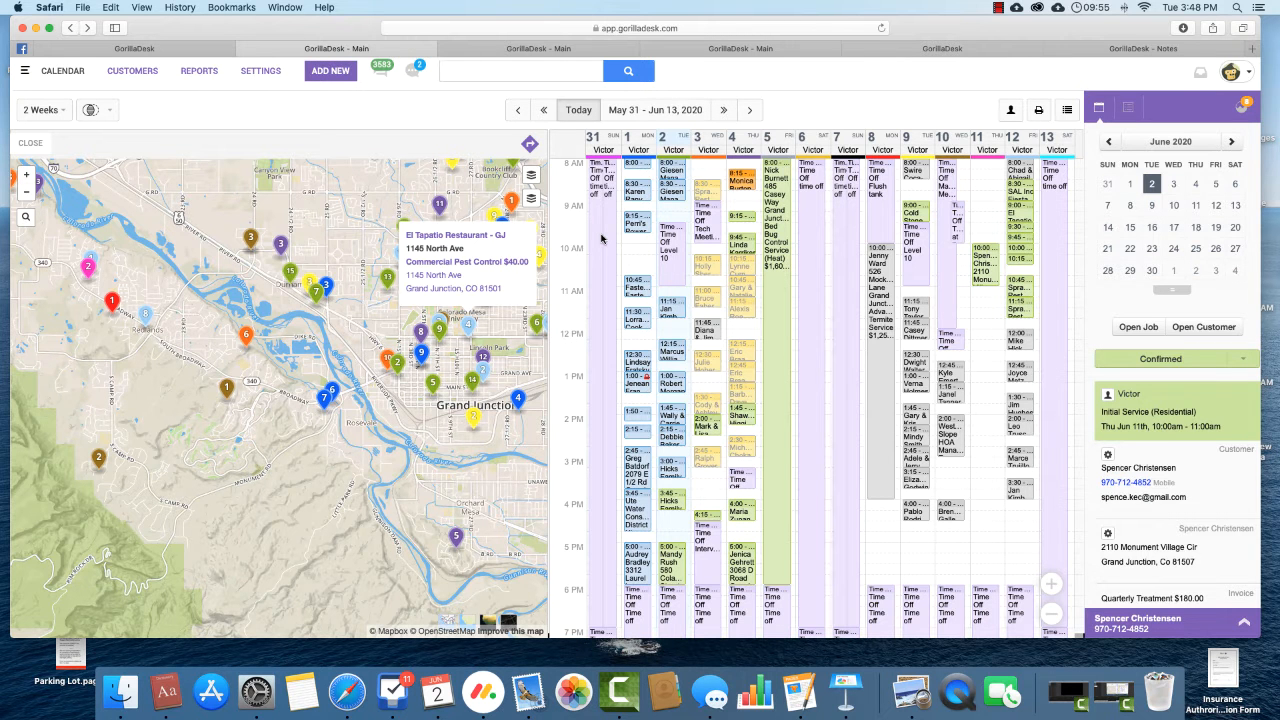
{"action": "left_click", "coordinate": [981, 206]}
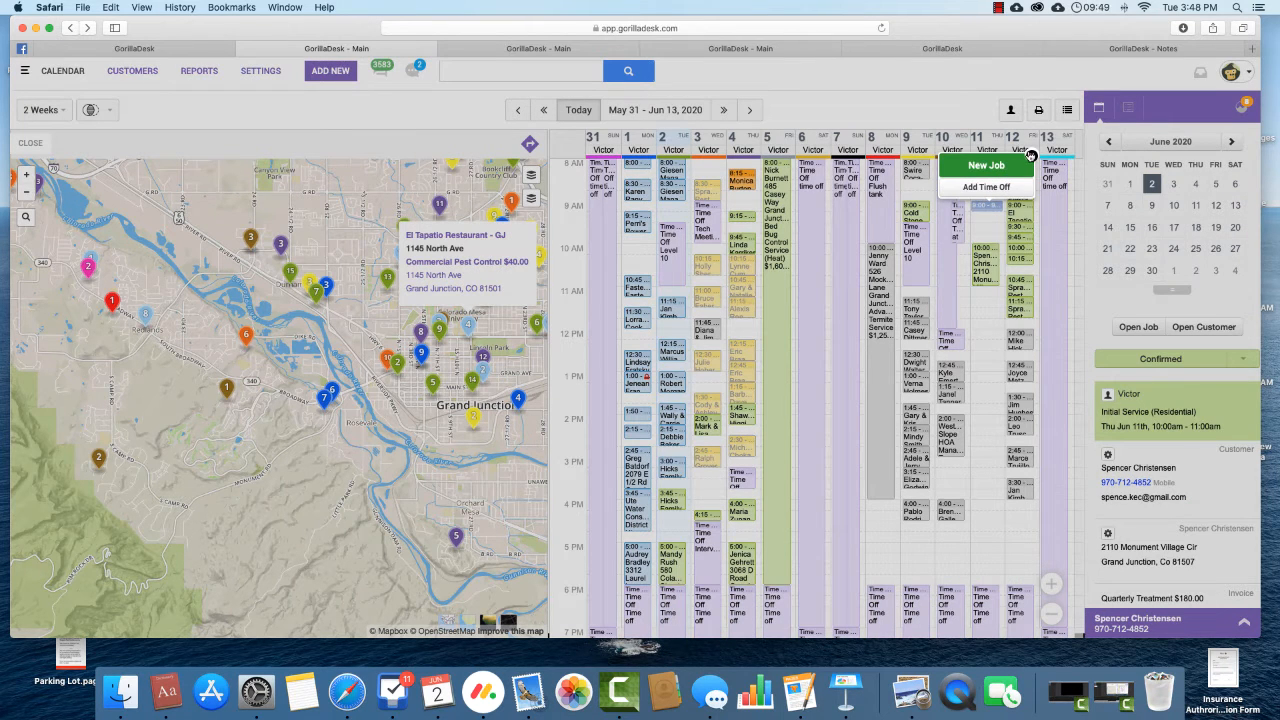
{"action": "left_click", "coordinate": [1031, 156]}
- Open a blank new customer form, look over its fields and saving options, and close it without entering anything
{"action": "left_click", "coordinate": [326, 72]}
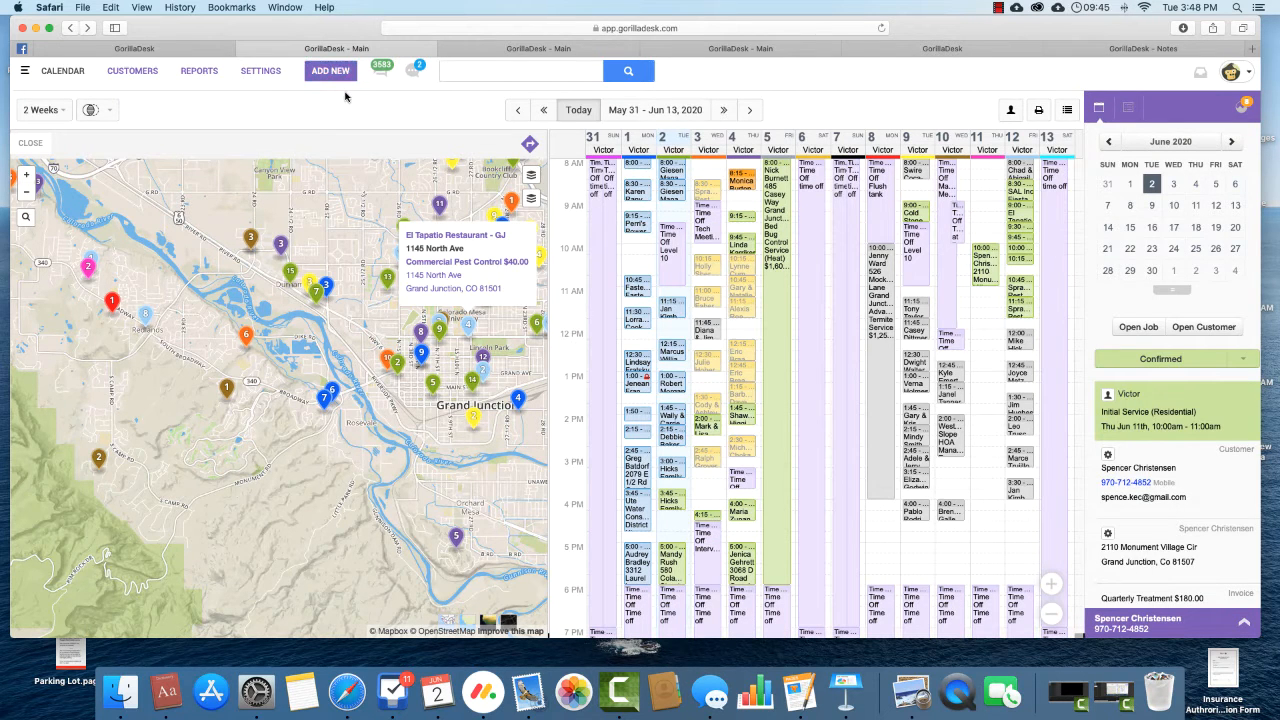
{"action": "left_click", "coordinate": [352, 72]}
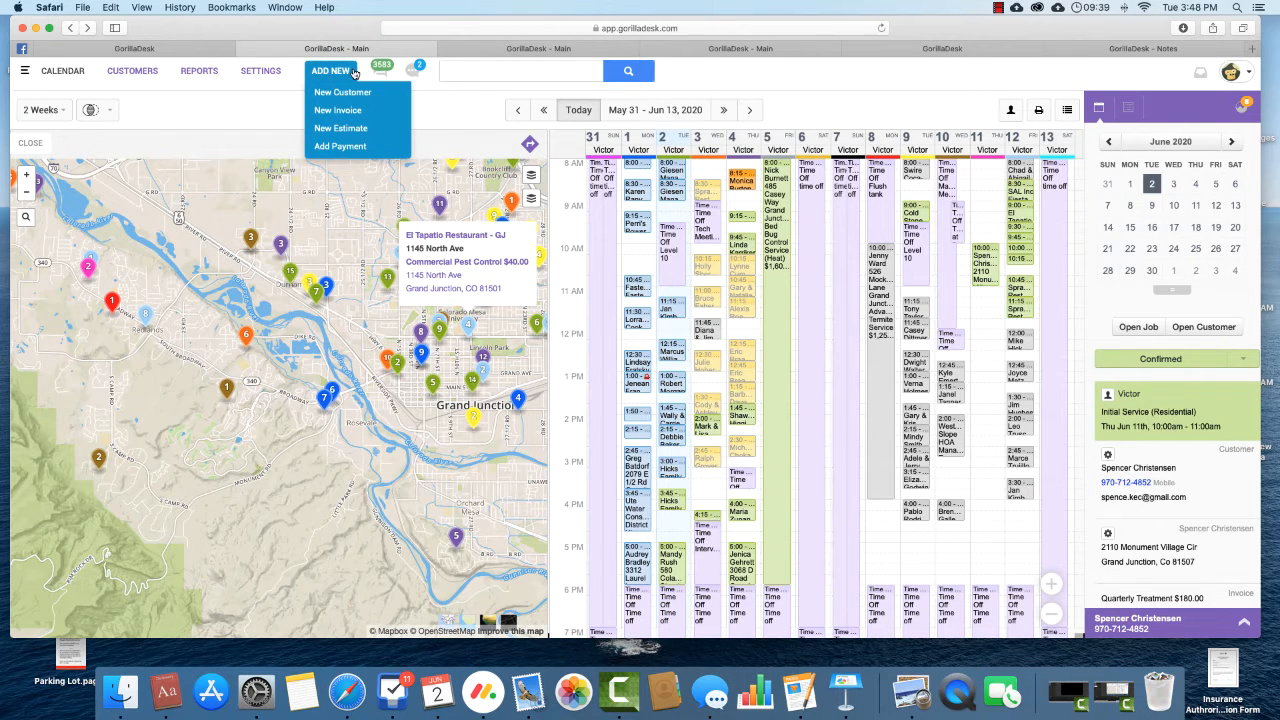
{"action": "left_click", "coordinate": [336, 93]}
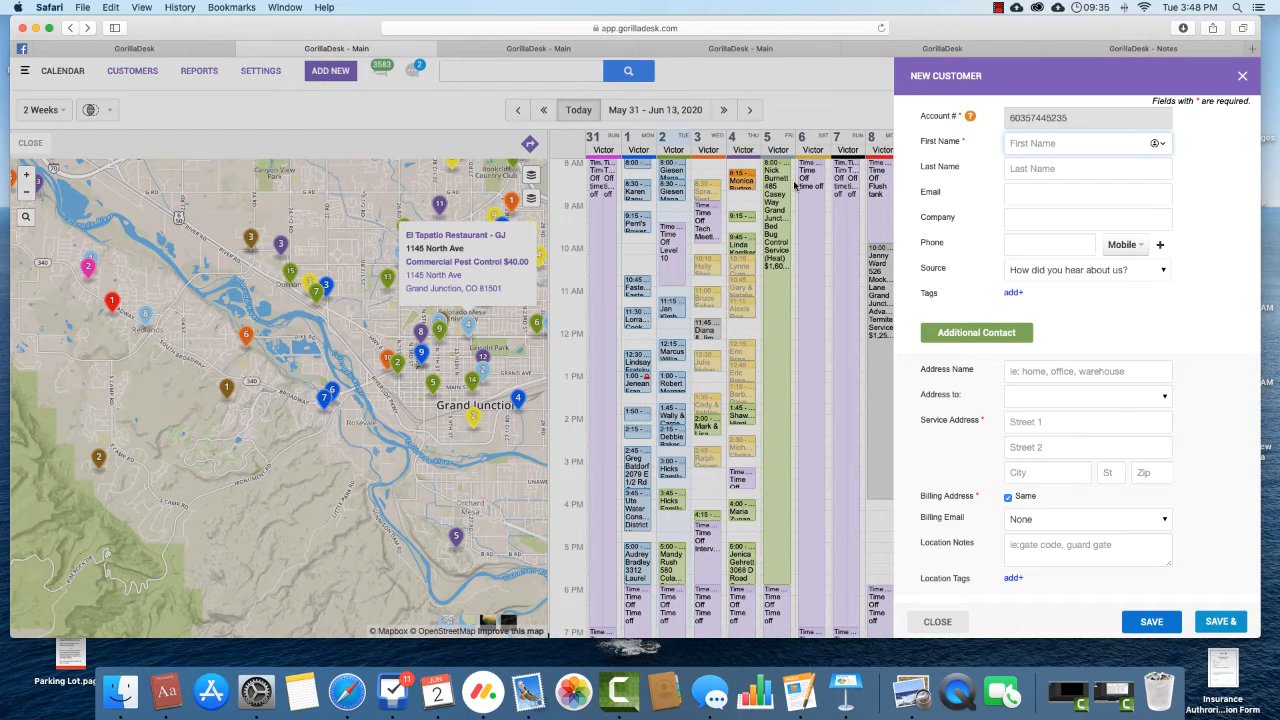
{"action": "scroll", "coordinate": [1068, 145], "scroll_direction": "down", "scroll_amount": 1}
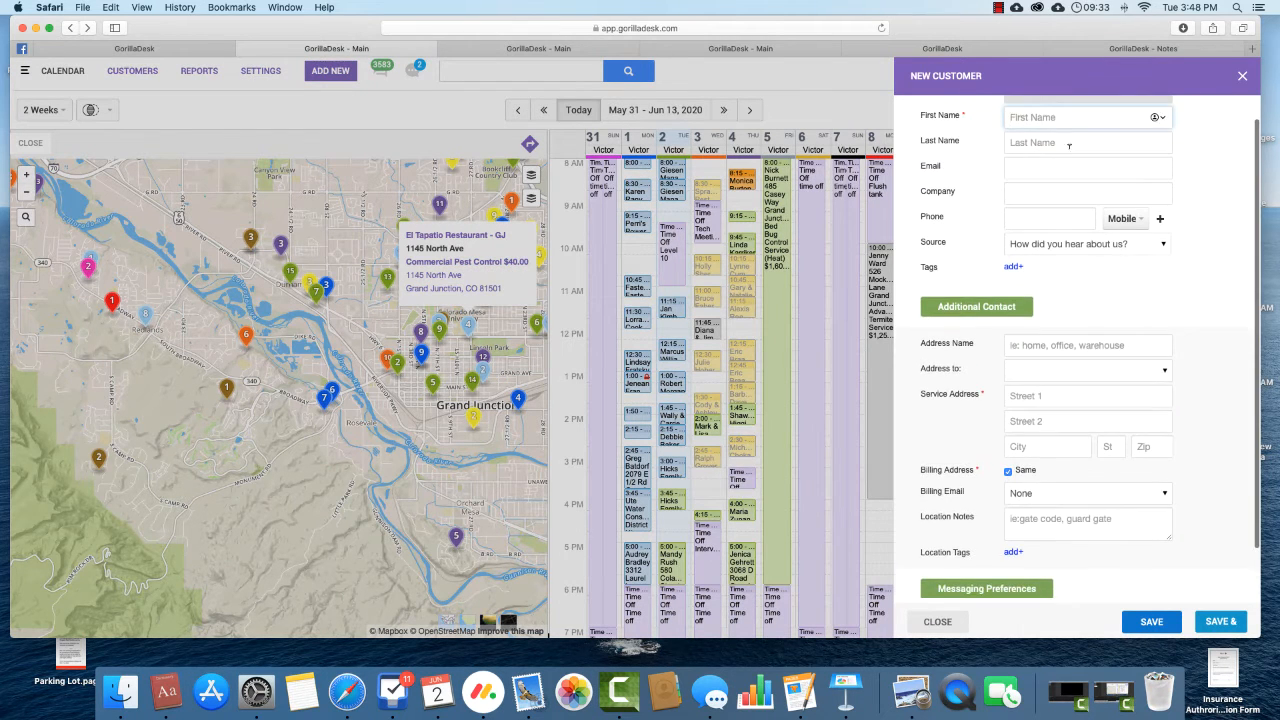
{"action": "scroll", "coordinate": [1068, 145], "scroll_direction": "up", "scroll_amount": 1}
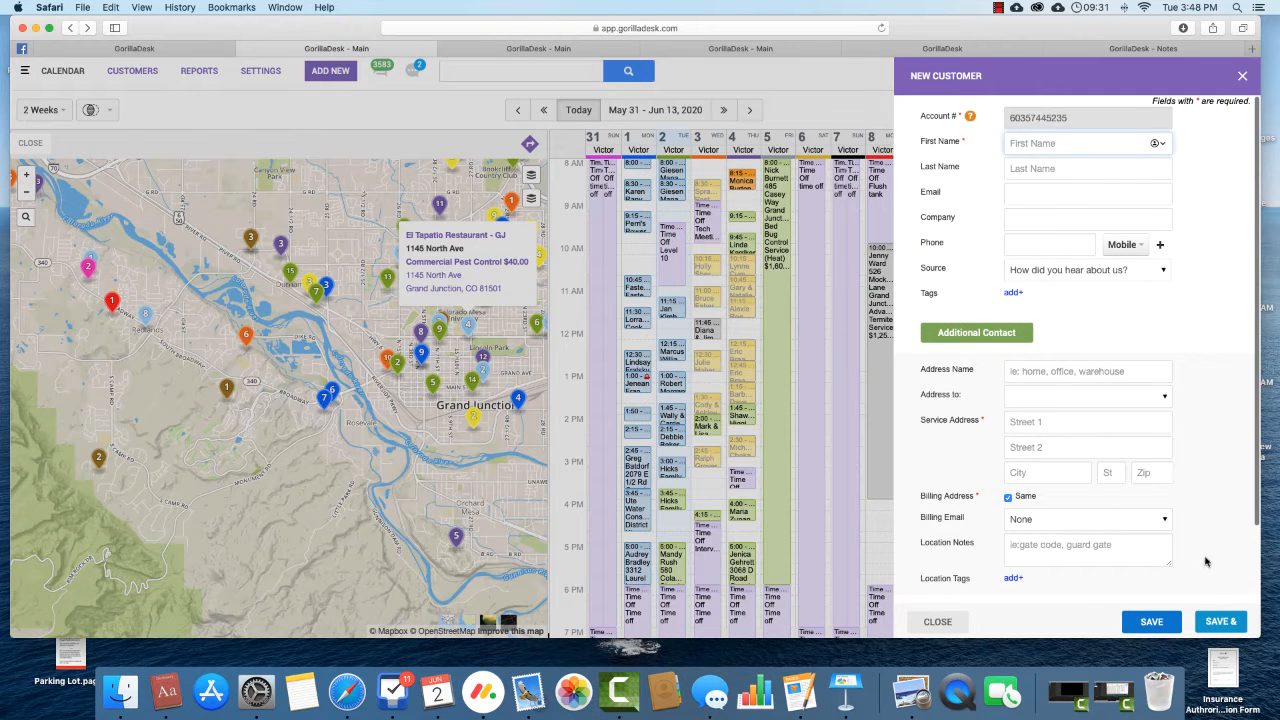
{"action": "left_click", "coordinate": [1214, 622]}
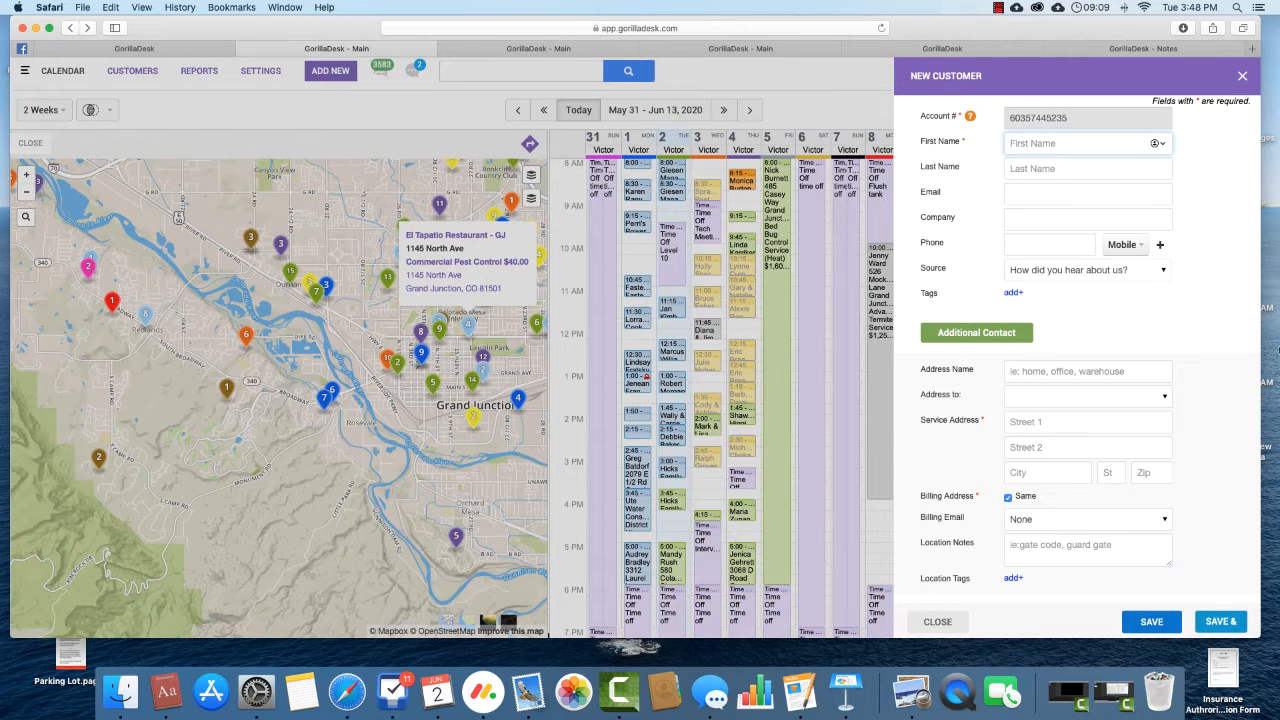
{"action": "left_click", "coordinate": [1242, 78]}
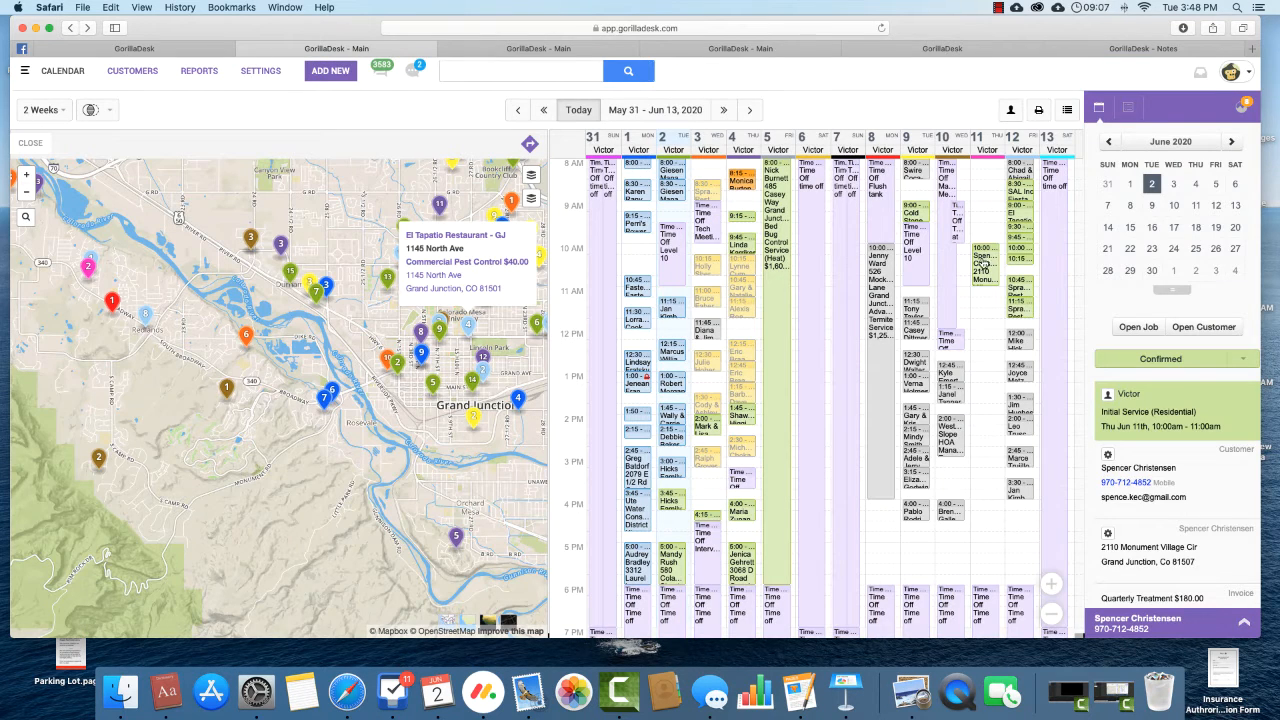
- Start a new job in the empty morning slot on June 11, open a blank new customer form from it, and view its saving options
{"action": "left_click", "coordinate": [980, 208]}
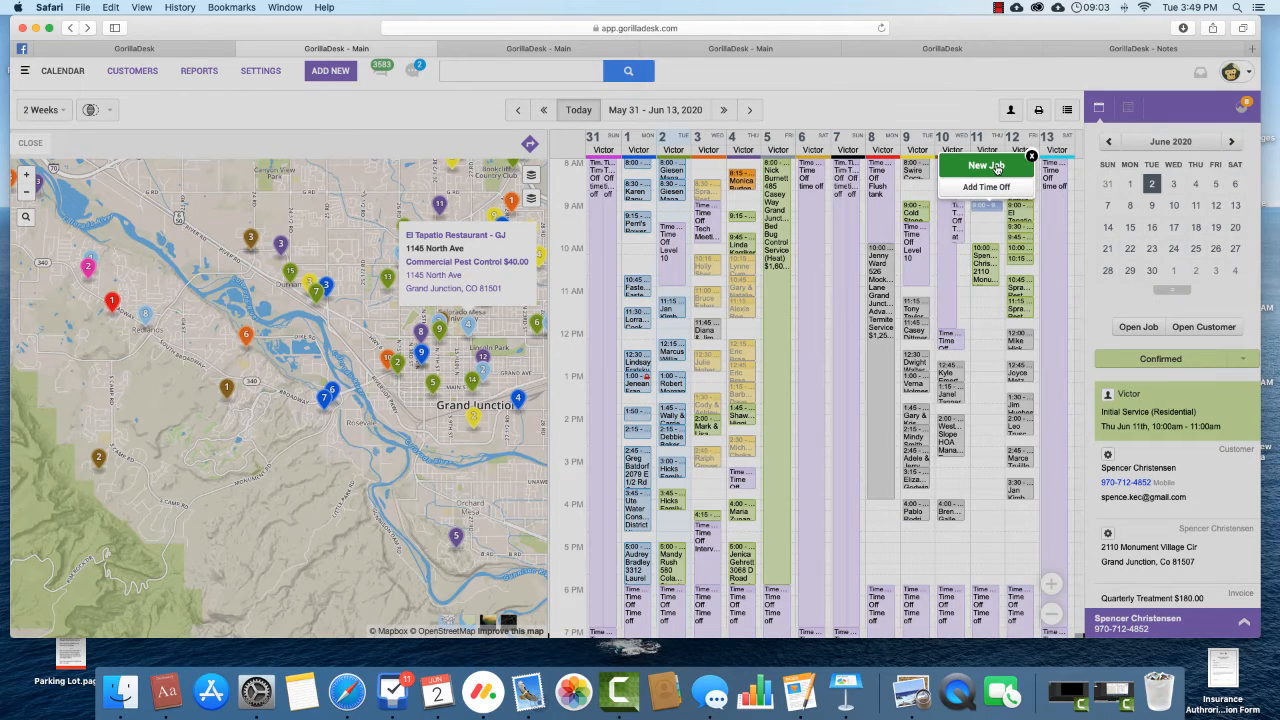
{"action": "left_click", "coordinate": [997, 168]}
{"action": "left_click", "coordinate": [1114, 145]}
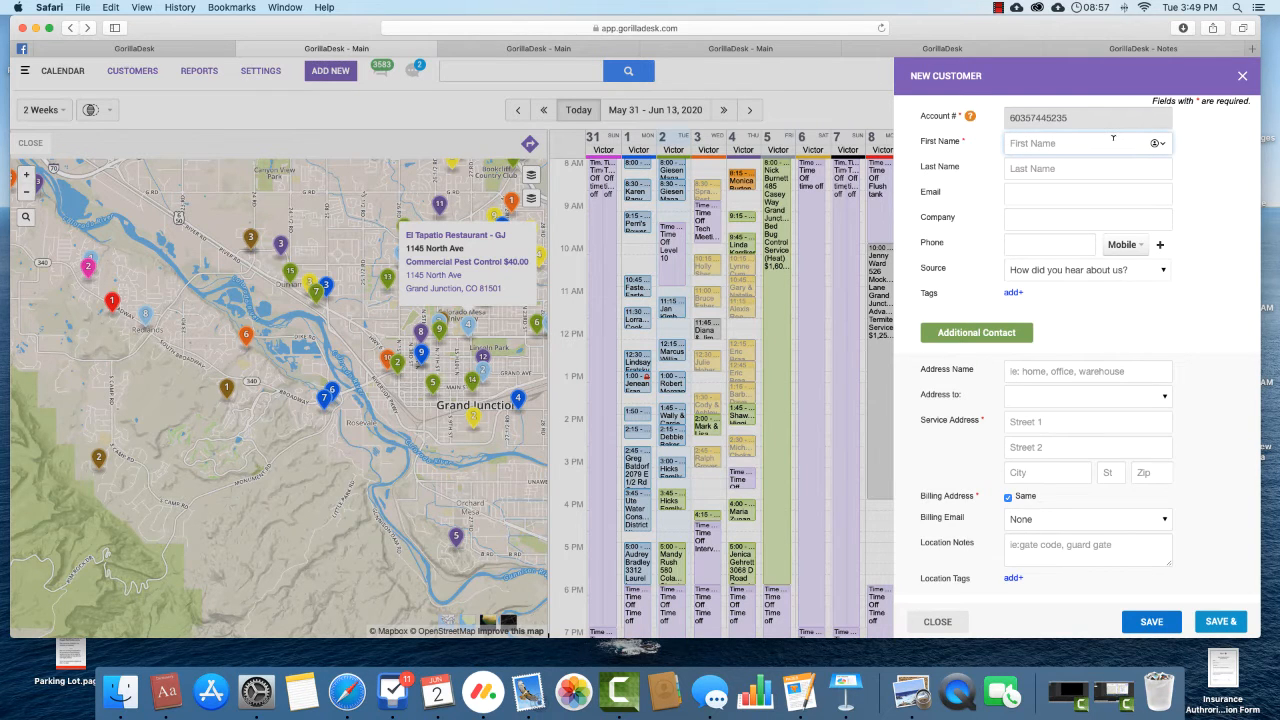
{"action": "left_click", "coordinate": [1222, 621]}
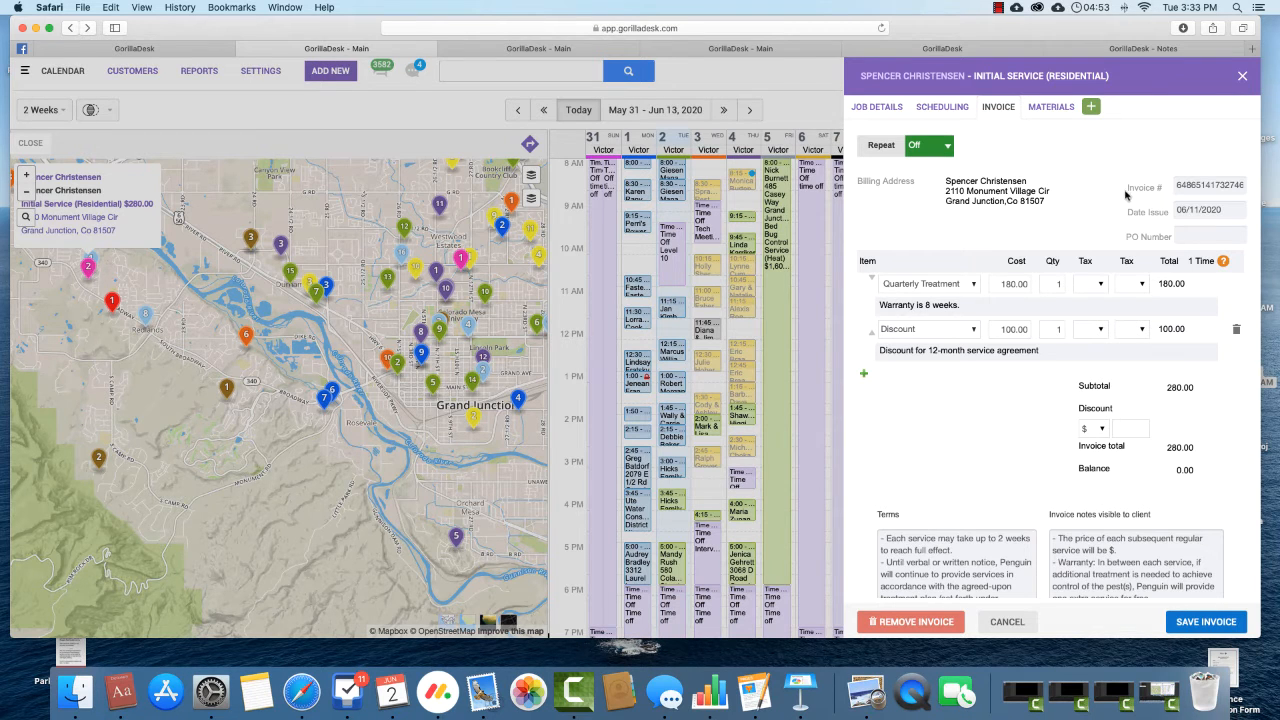
- Replace the last digit of the saved job's invoice number with 9 and select the whole number
{"action": "left_click_drag", "start_coordinate": [1129, 186], "coordinate": [1166, 188]}
{"action": "left_click", "coordinate": [1216, 184]}
{"action": "key", "text": "Right"}
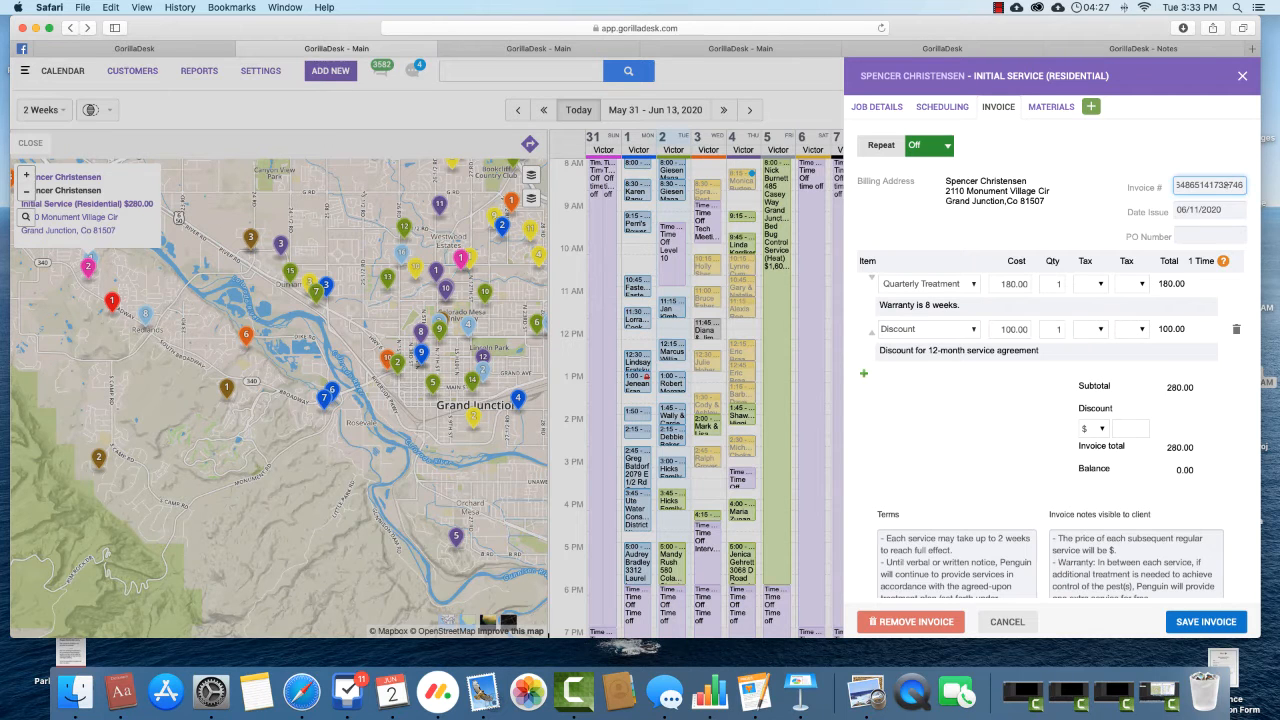
{"action": "key", "text": "BackSpace"}
{"action": "type", "text": "7"}
{"action": "key", "text": "BackSpace"}
{"action": "type", "text": "8"}
{"action": "key", "text": "BackSpace"}
{"action": "type", "text": "9"}
{"action": "double_click", "coordinate": [1193, 184]}
{"action": "scroll", "coordinate": [1195, 190], "scroll_direction": "down", "scroll_amount": 1}
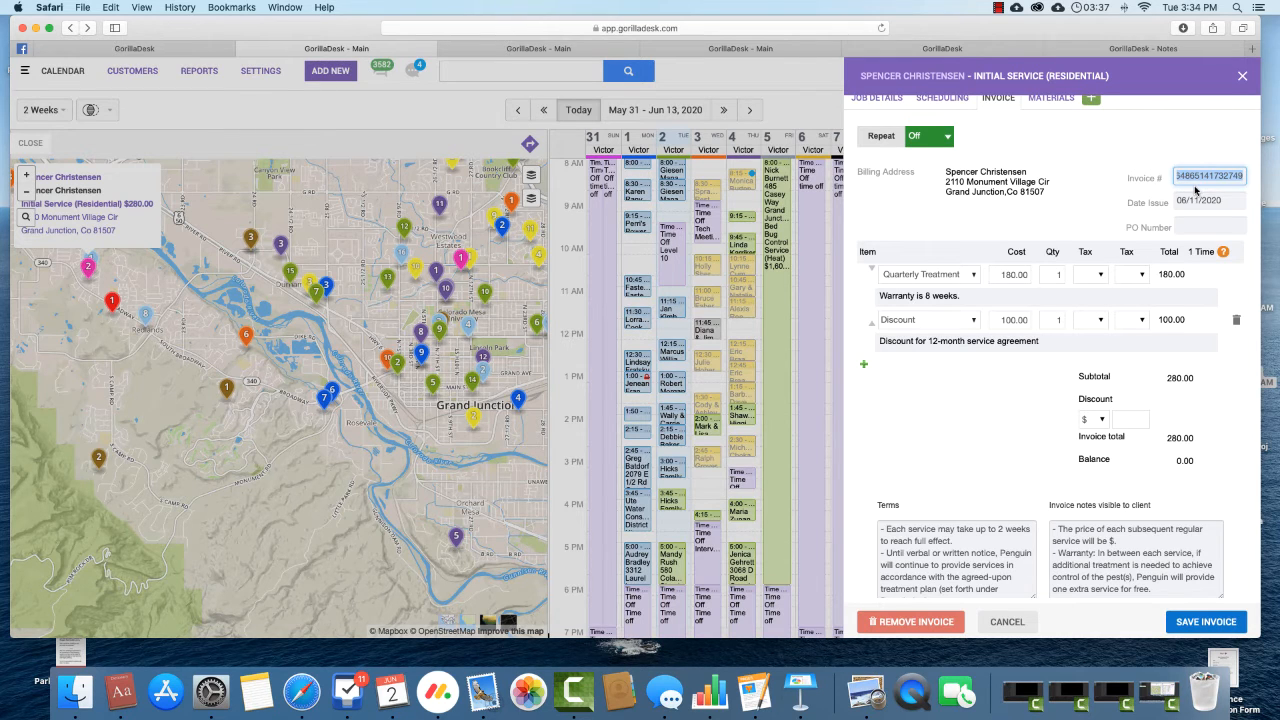
{"action": "left_click", "coordinate": [1238, 175]}
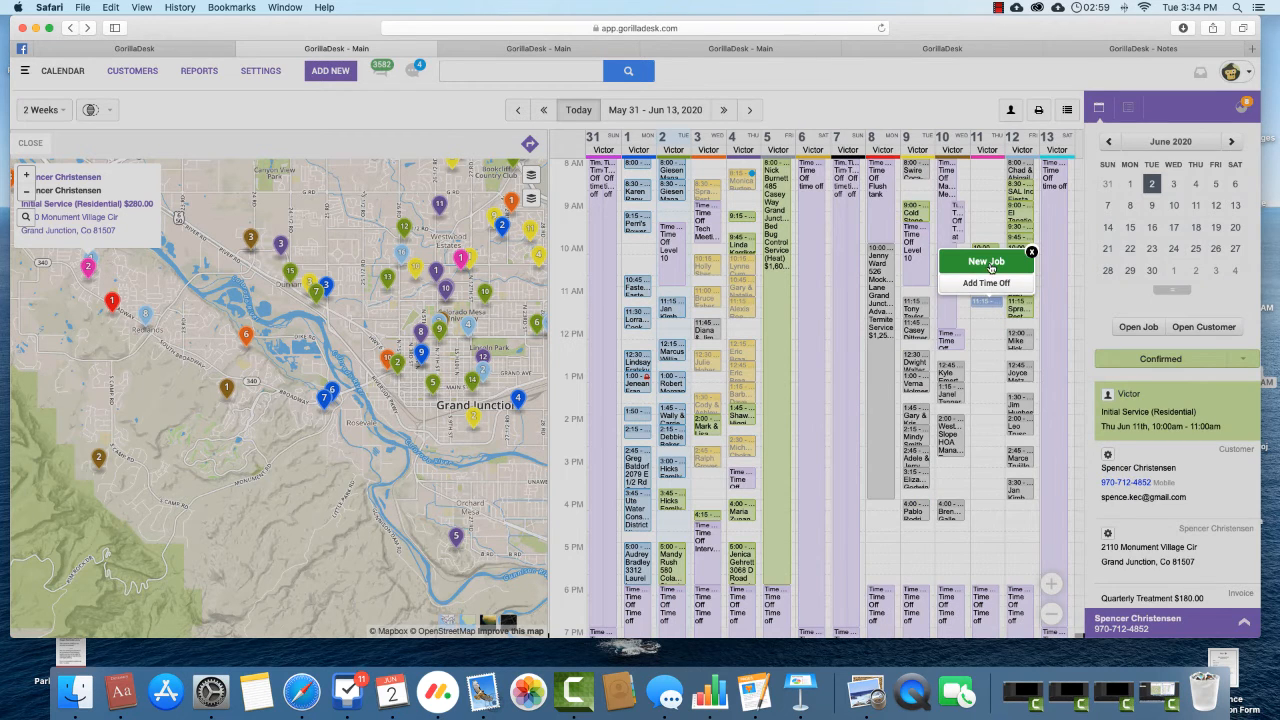
- Start a new job in the empty June 11 slot and open the messaging preferences from a blank new customer form
{"action": "left_click", "coordinate": [986, 262]}
{"action": "left_click", "coordinate": [1123, 142]}
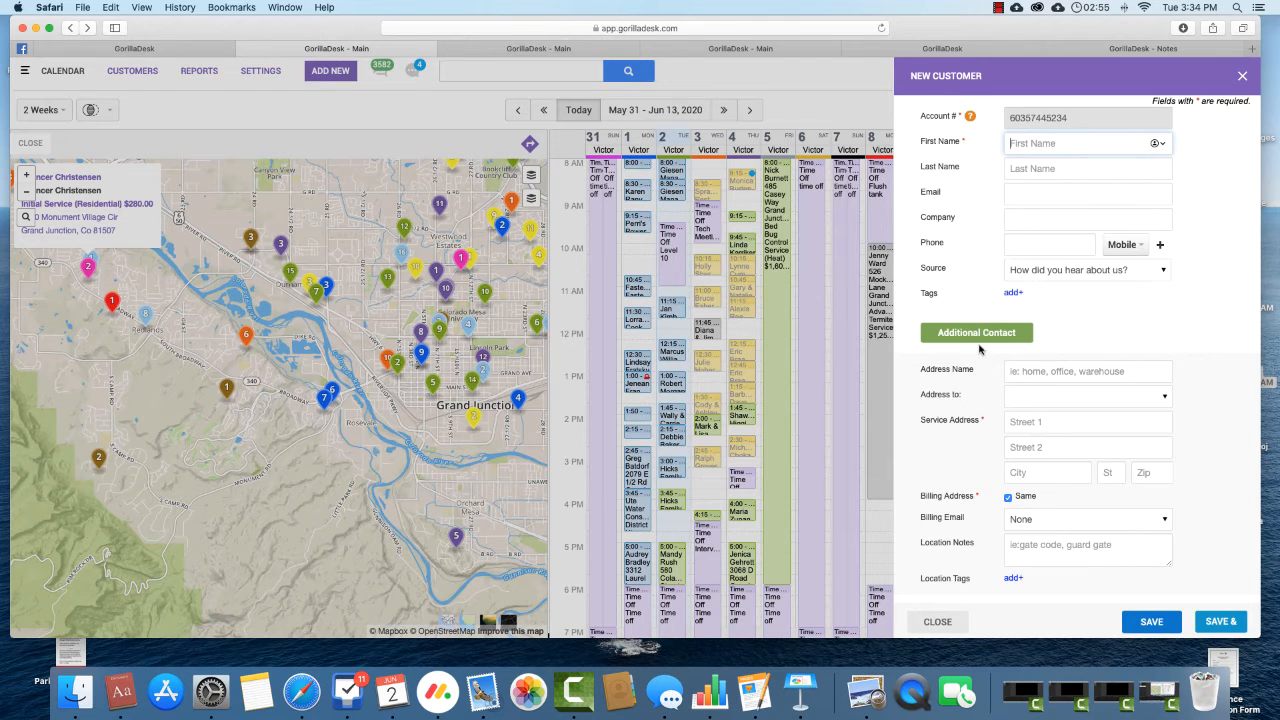
{"action": "scroll", "coordinate": [985, 474], "scroll_direction": "down", "scroll_amount": 3}
{"action": "left_click", "coordinate": [986, 542]}
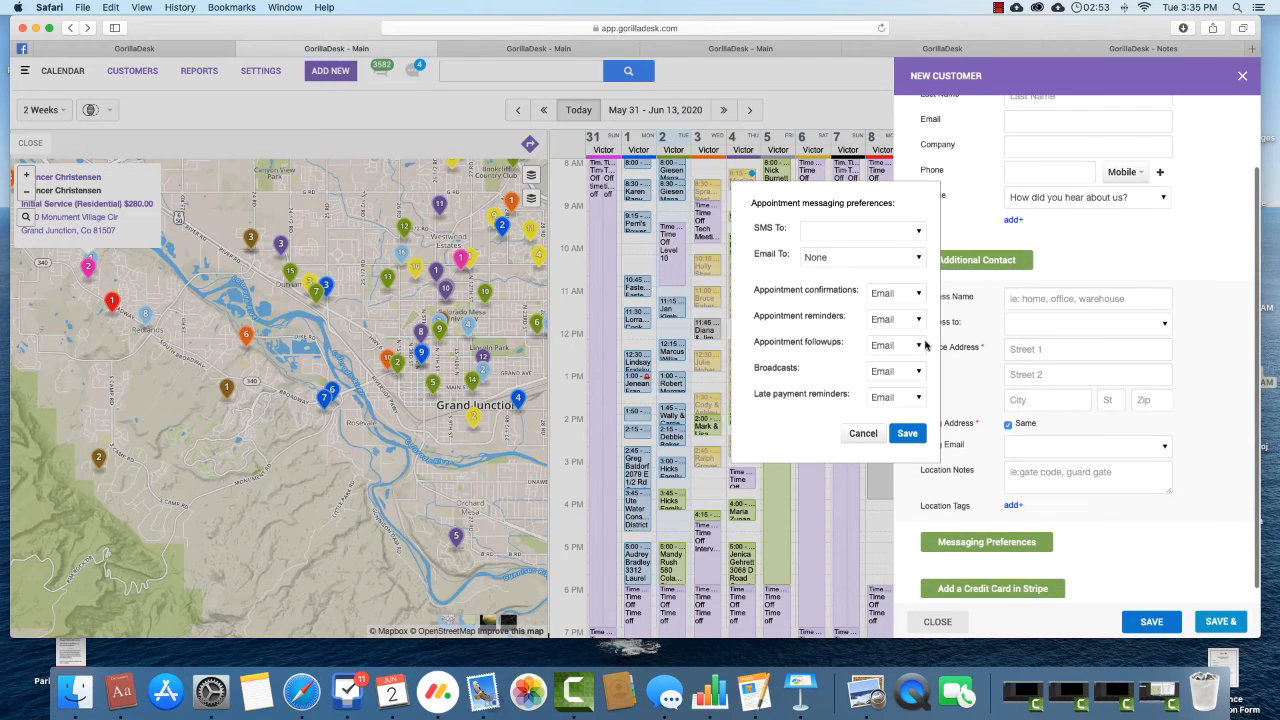
- View the available SMS and email recipients in the appointment messaging preferences, keeping the email recipient at None
{"action": "left_click", "coordinate": [917, 232]}
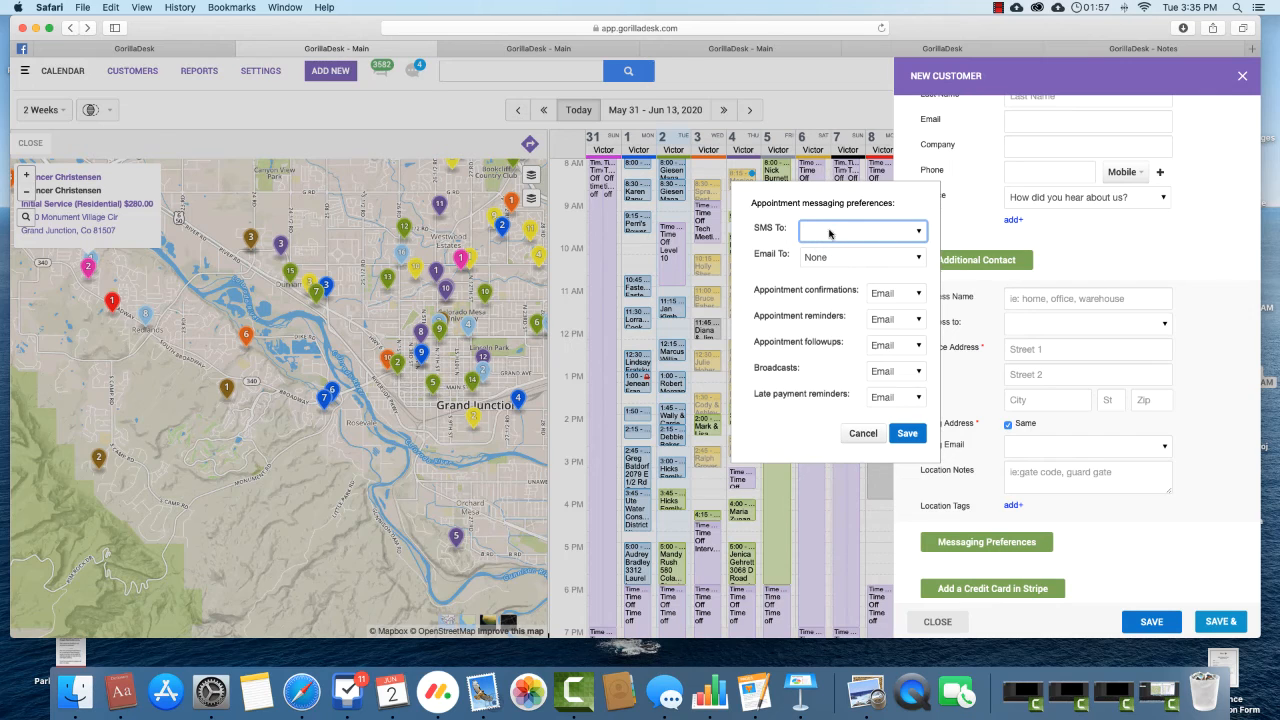
{"action": "left_click", "coordinate": [889, 262]}
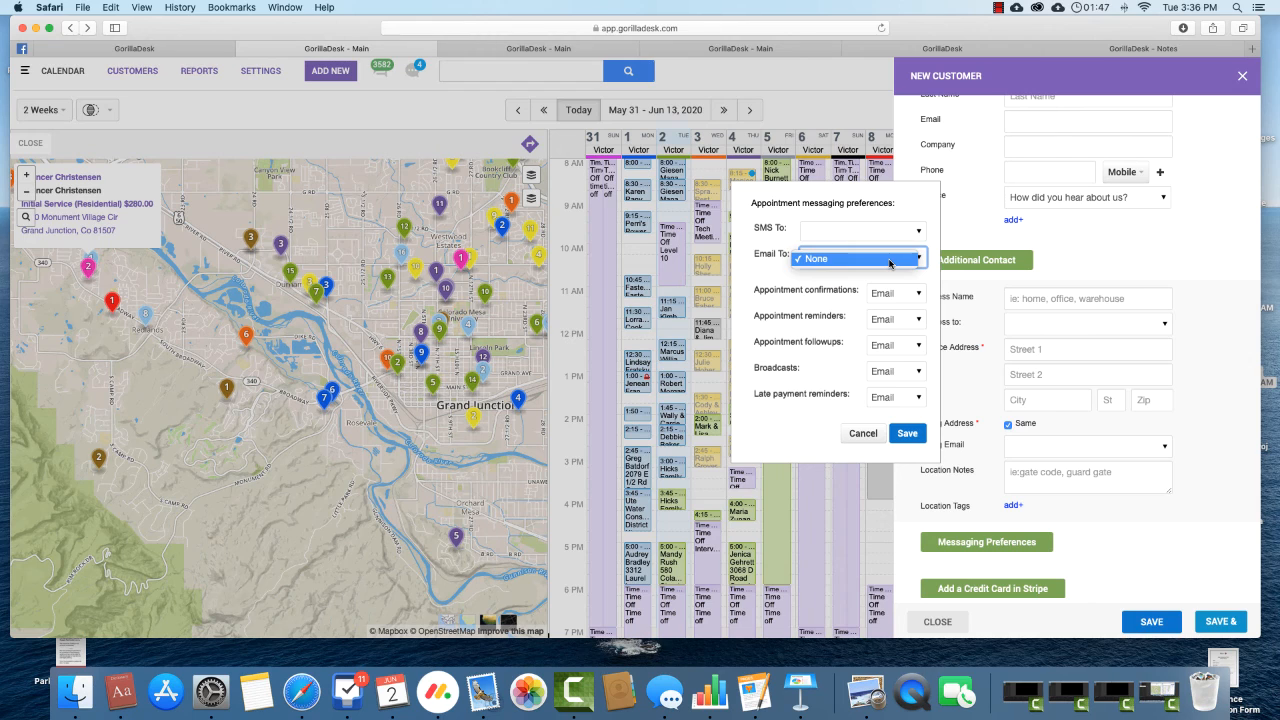
{"action": "left_click", "coordinate": [889, 263]}
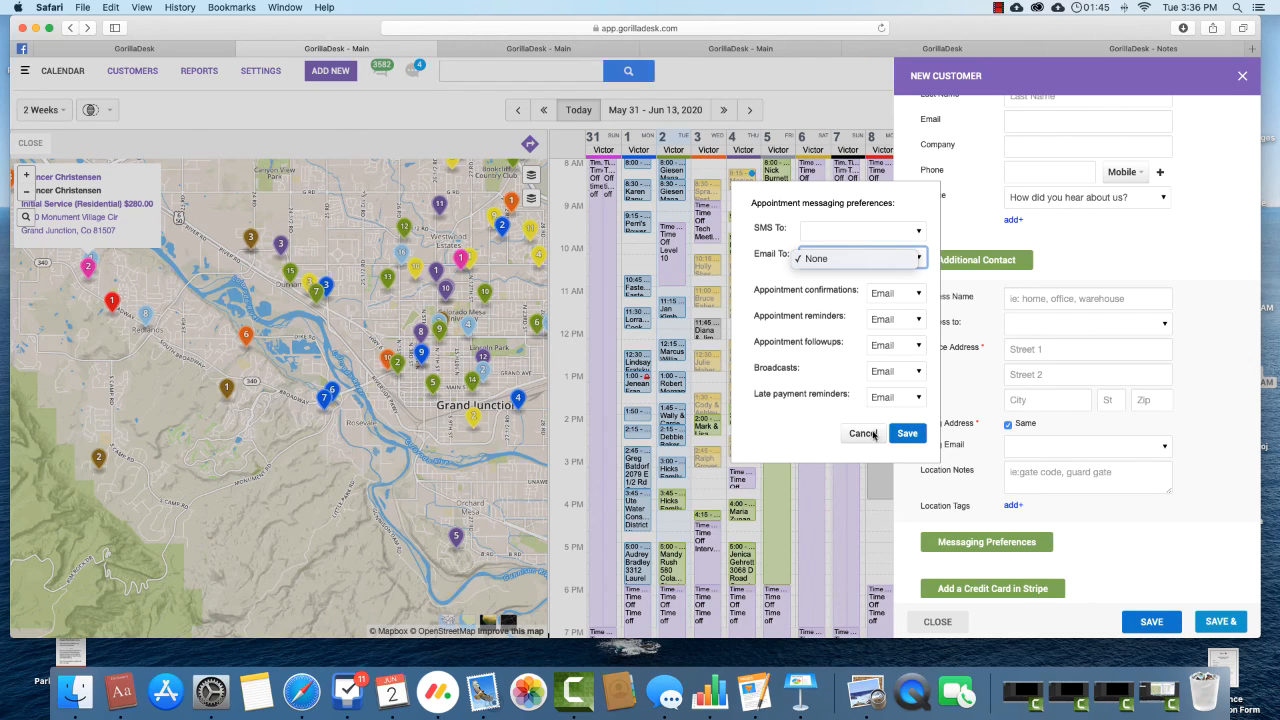